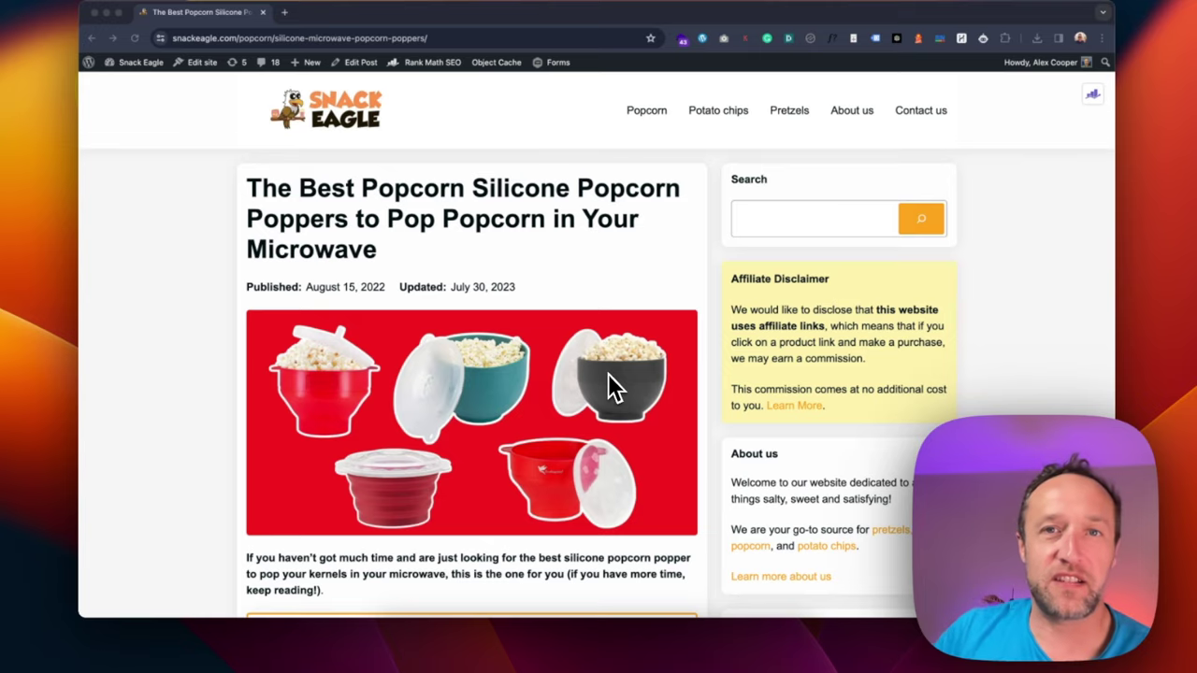
# Scroll the popcorn poppers article down to the Goodful Silicone Popcorn Popper product box
pyautogui.scroll(-3, 495, 312)
pyautogui.scroll(-4, 494, 312)
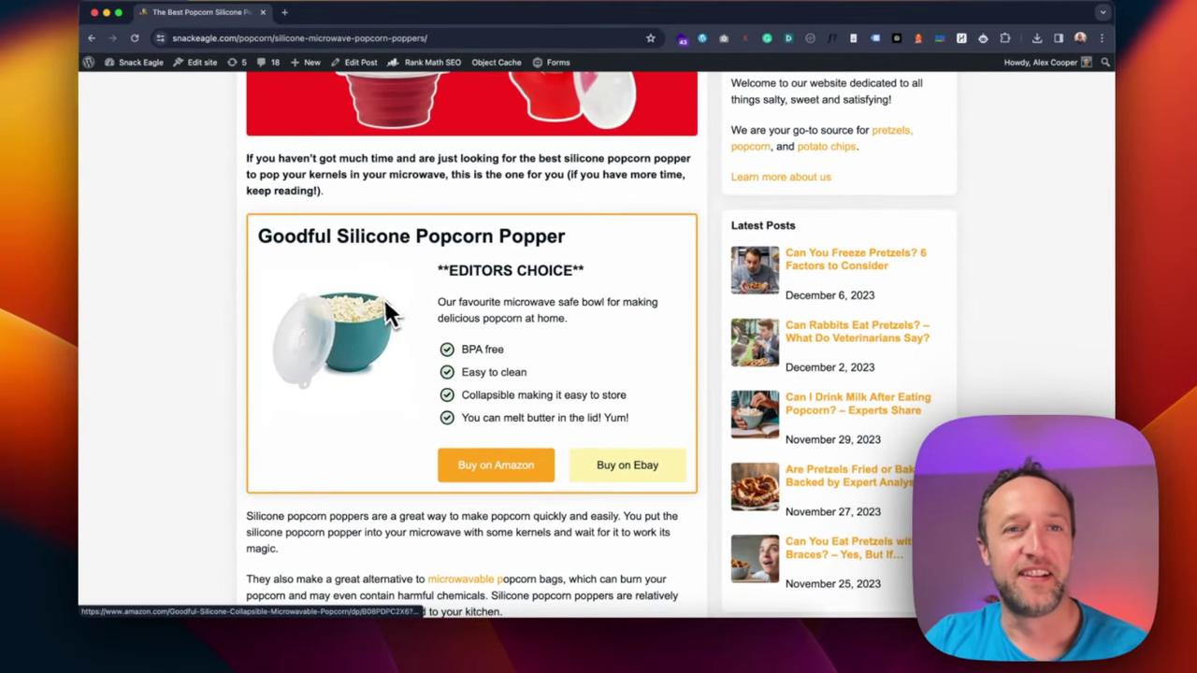
# Open the popcorn poppers post in the editor and select ASIN B08PDPC2X6 in its Custom HTML code
pyautogui.click(360, 62)
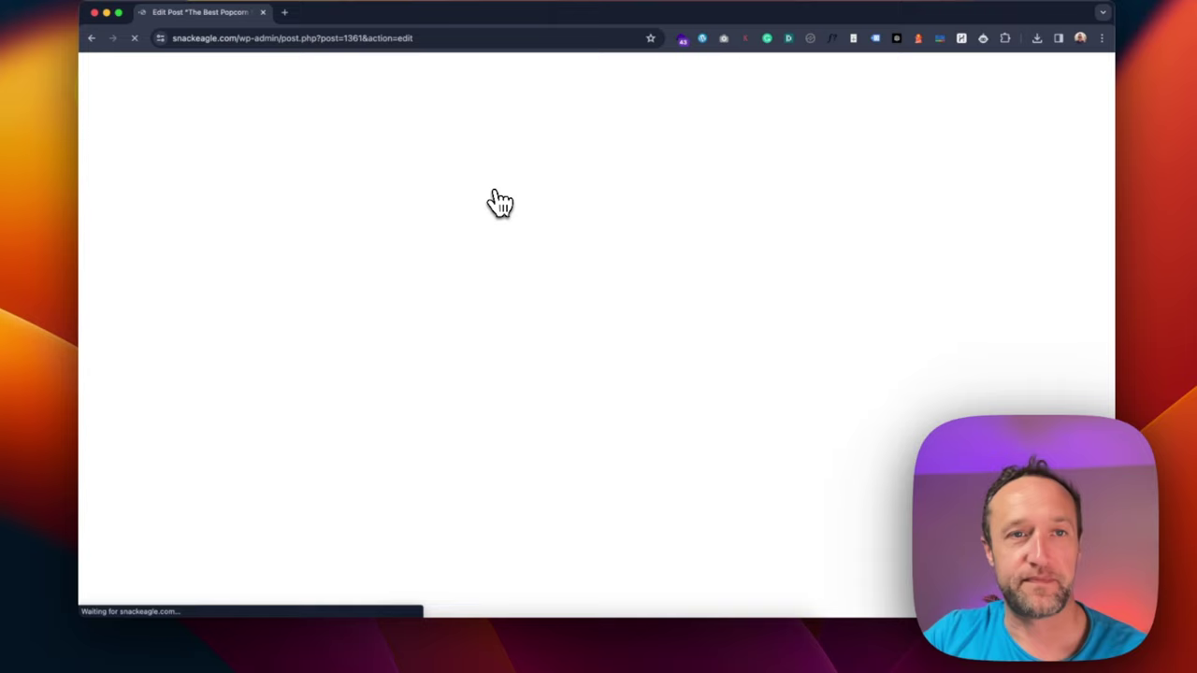
pyautogui.scroll(-2, 491, 358)
pyautogui.scroll(-2, 459, 381)
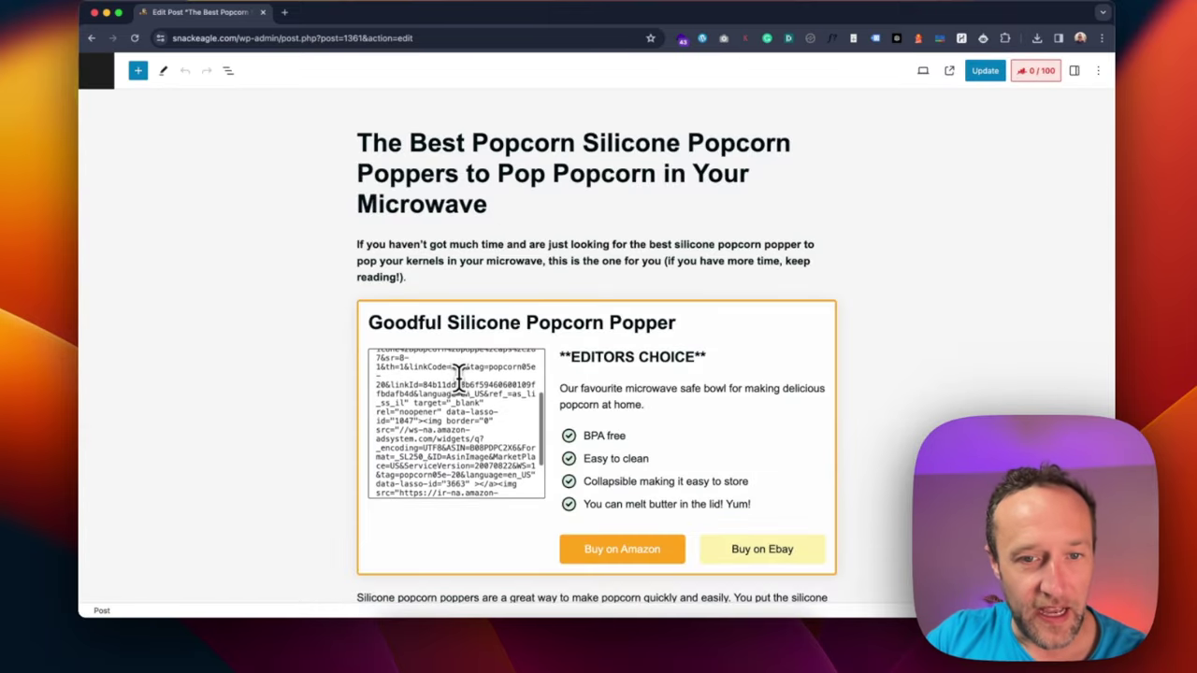
pyautogui.scroll(-2, 459, 382)
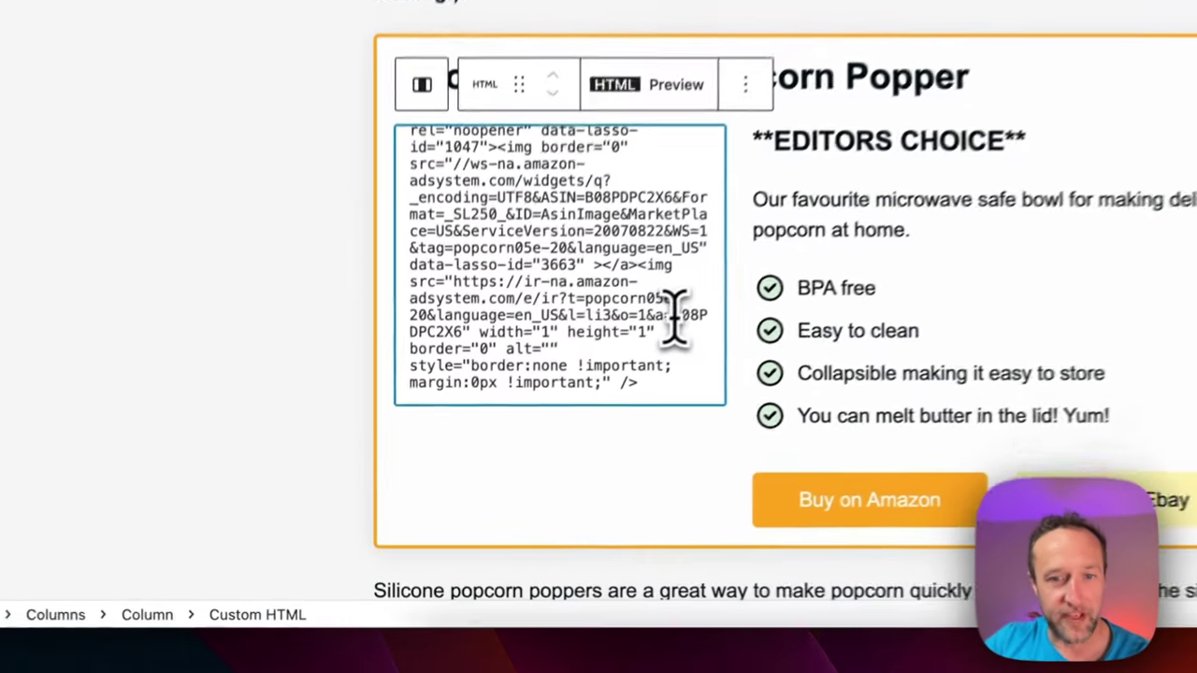
pyautogui.moveTo(513, 449); pyautogui.dragTo(516, 462)
pyautogui.moveTo(694, 318); pyautogui.dragTo(506, 329)
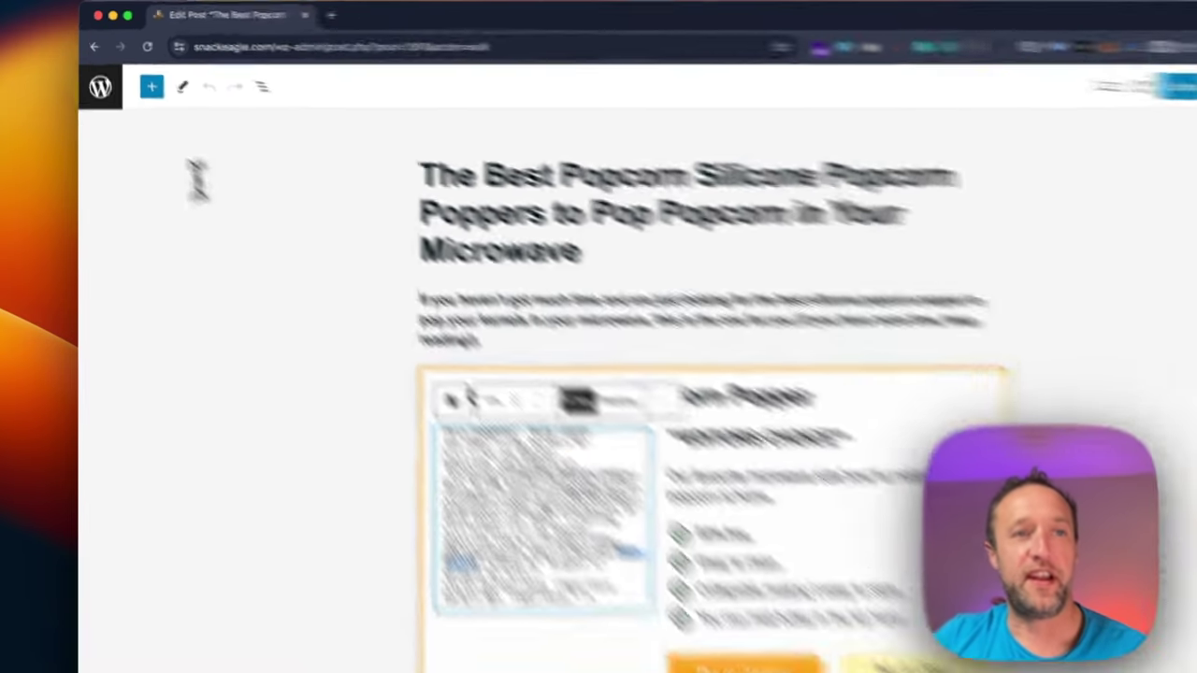
# Go to Lasso's Import page and filter the link sources to SiteStripe
pyautogui.click(98, 73)
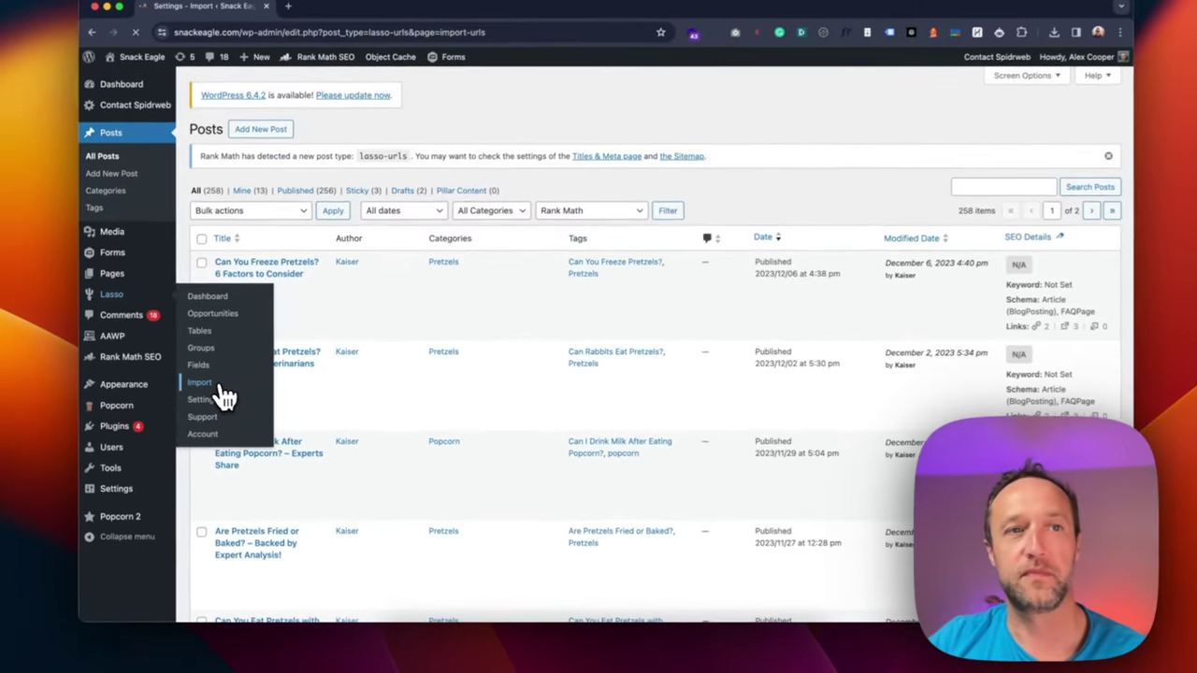
pyautogui.click(357, 400)
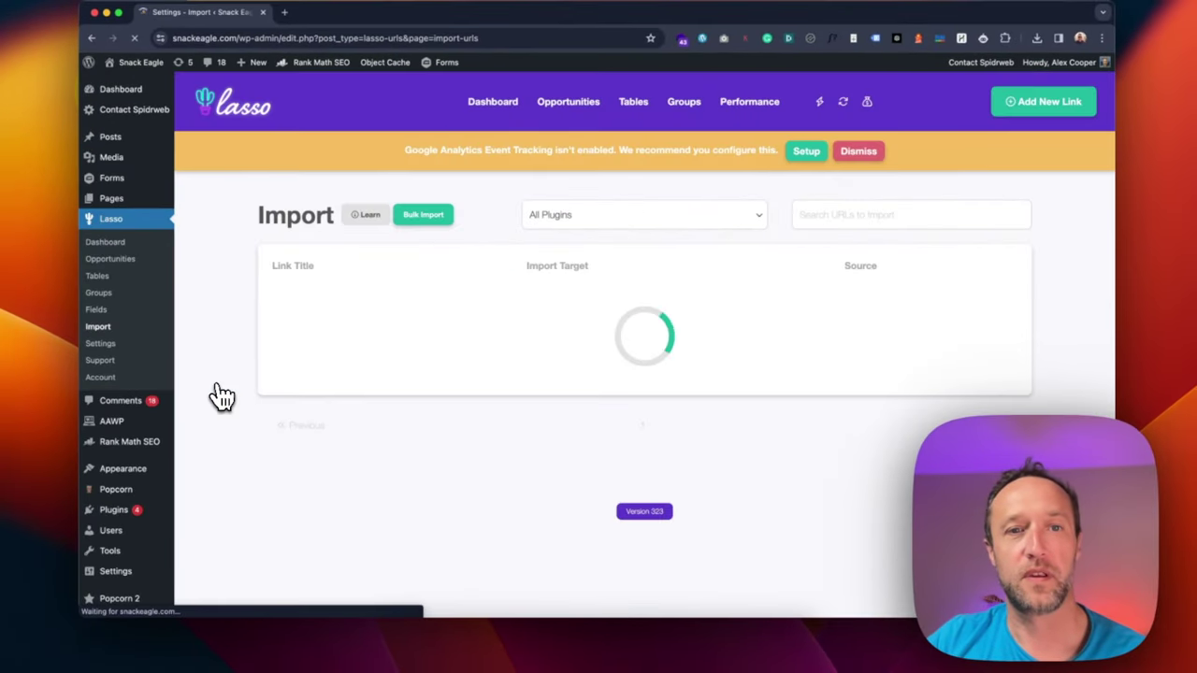
pyautogui.click(742, 218)
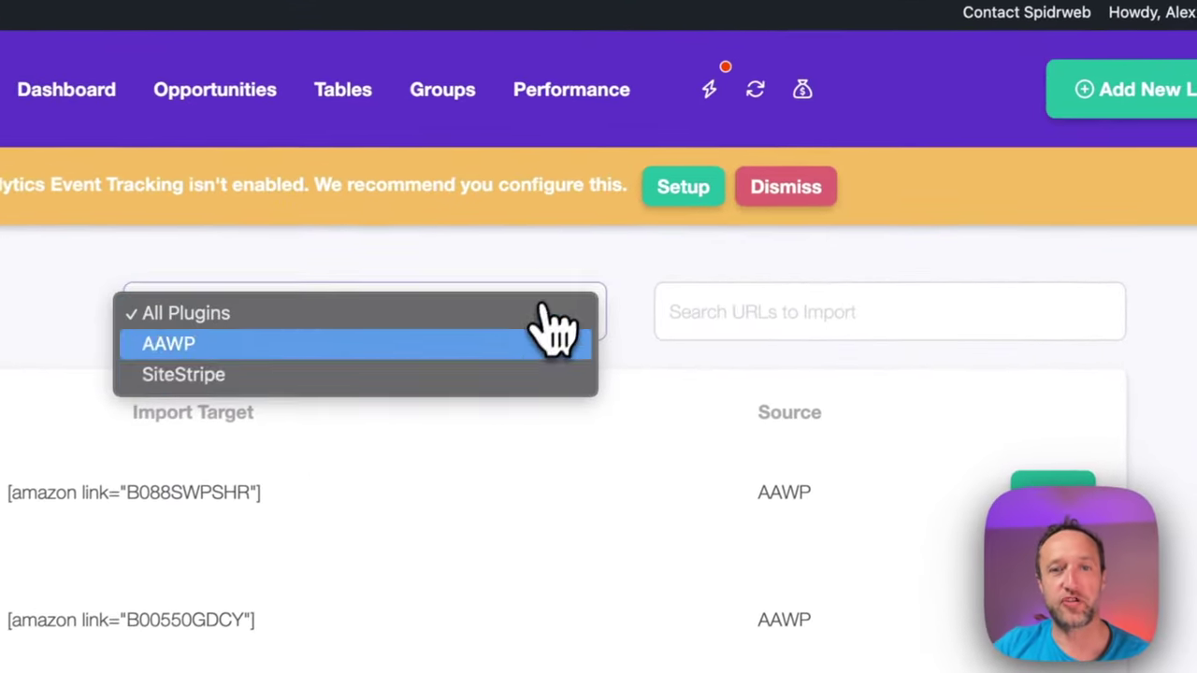
pyautogui.click(715, 248)
# Search for ASIN B08PDPC2X6 and import its SiteStripe image link, confirming the import
pyautogui.scroll(-1, 495, 402)
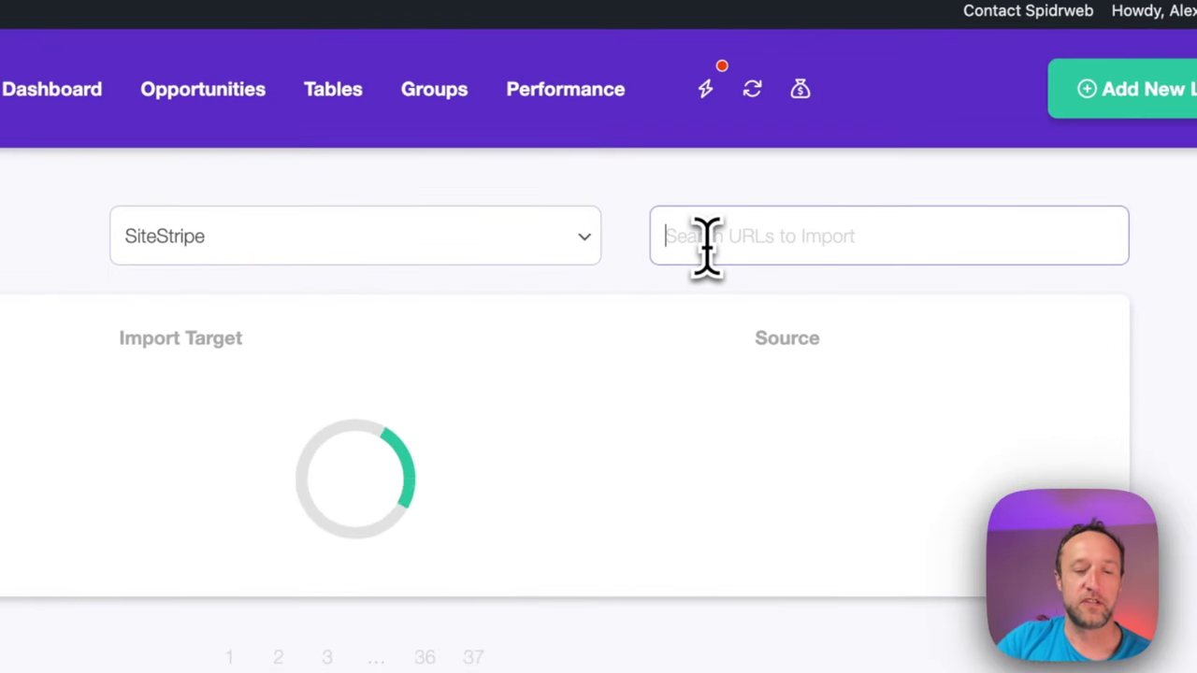
pyautogui.hotkey('ctrl', 'v')
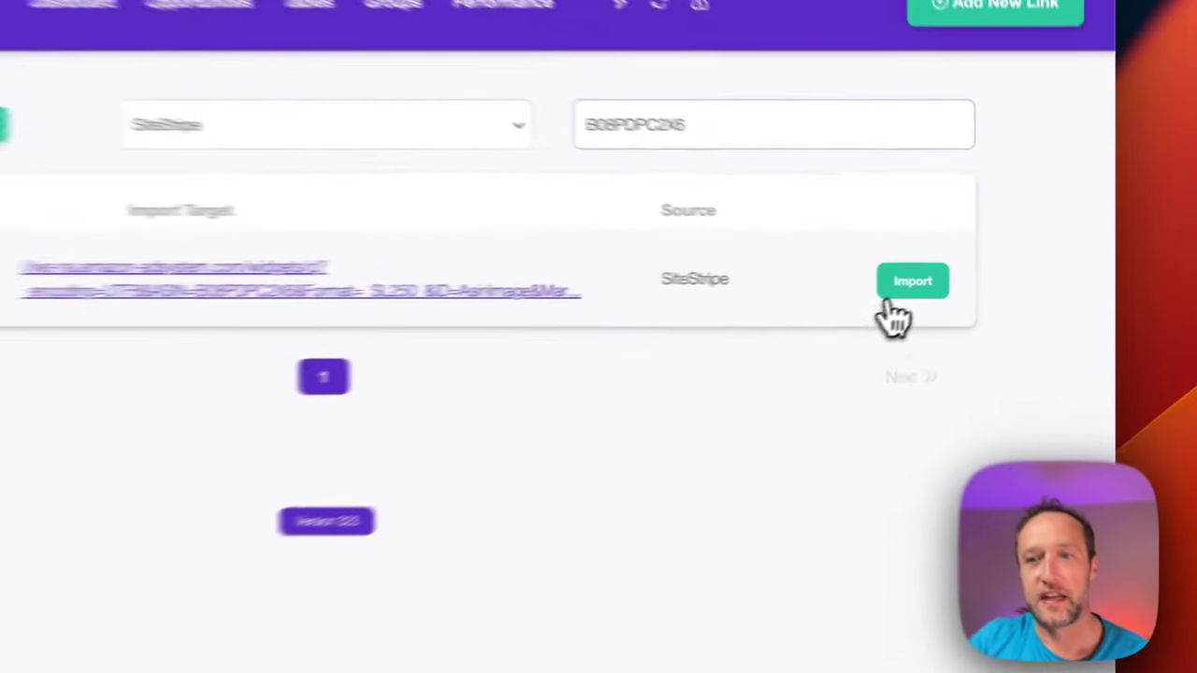
pyautogui.click(992, 270)
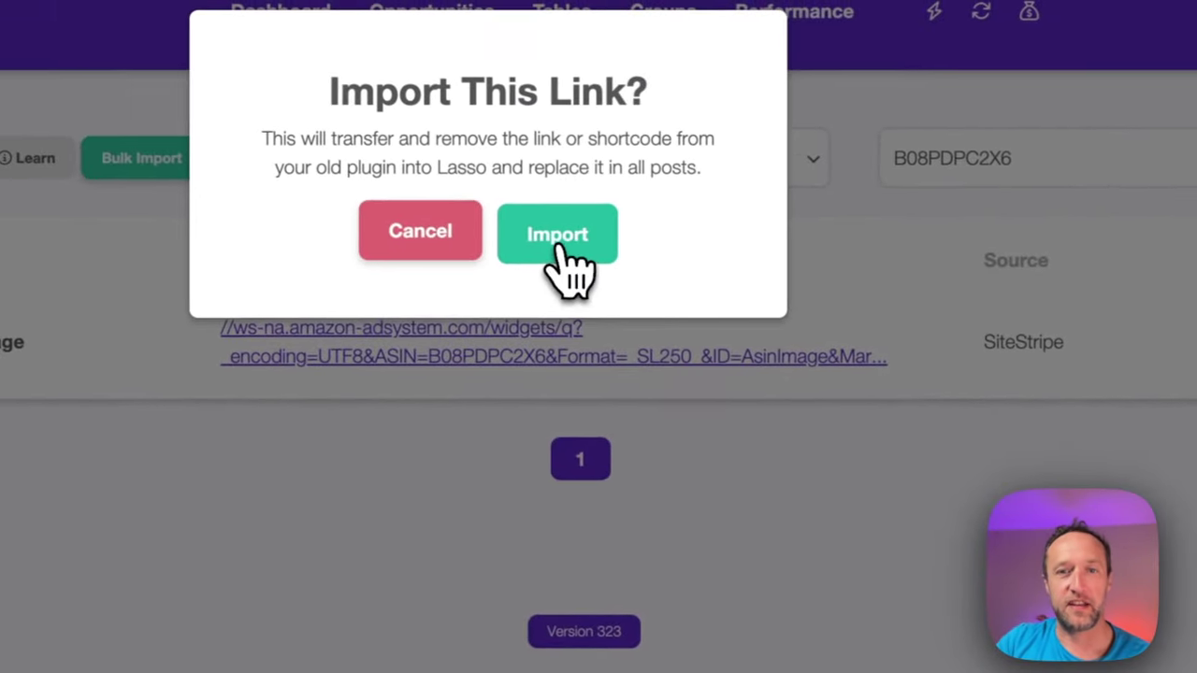
pyautogui.click(509, 238)
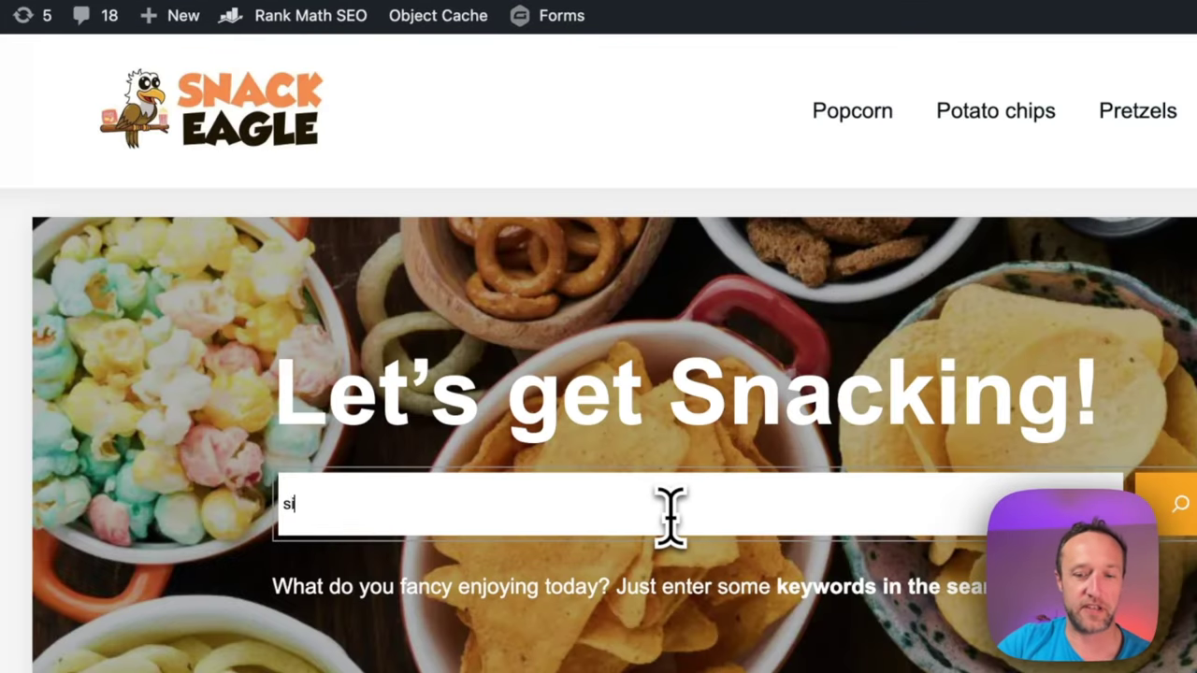
# Search the site for 'silicone', open the popcorn poppers article, and launch Edit Post
pyautogui.press('Return')
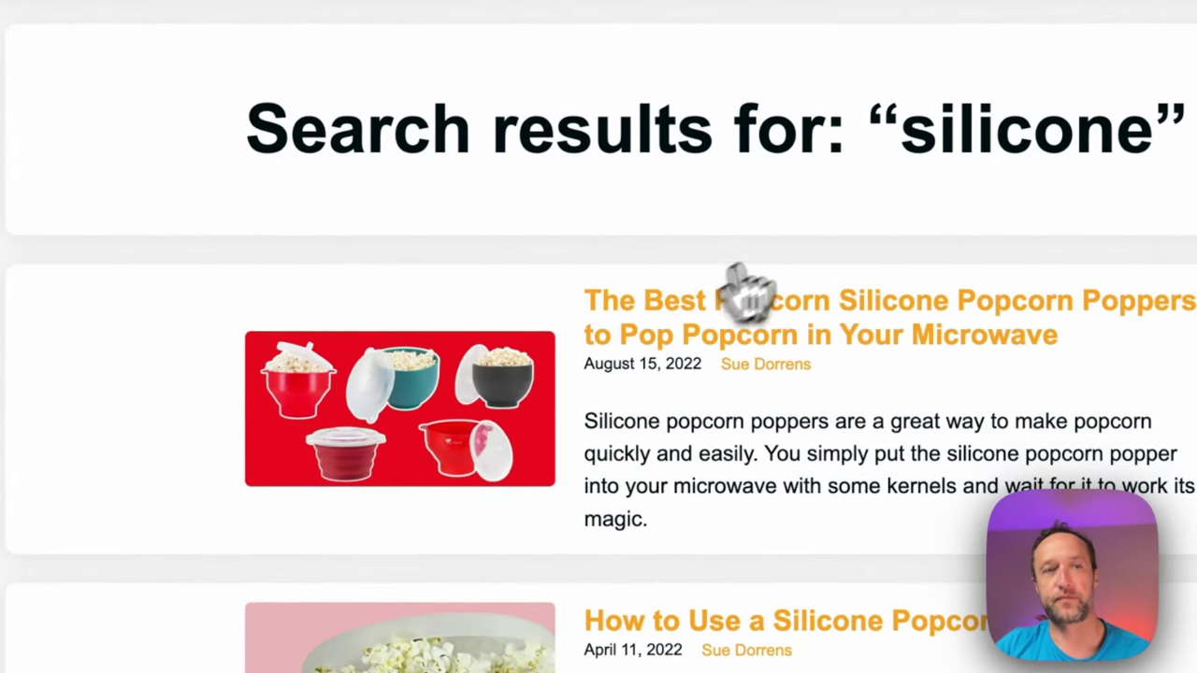
pyautogui.click(835, 308)
pyautogui.scroll(-5, 835, 246)
pyautogui.scroll(-3, 836, 246)
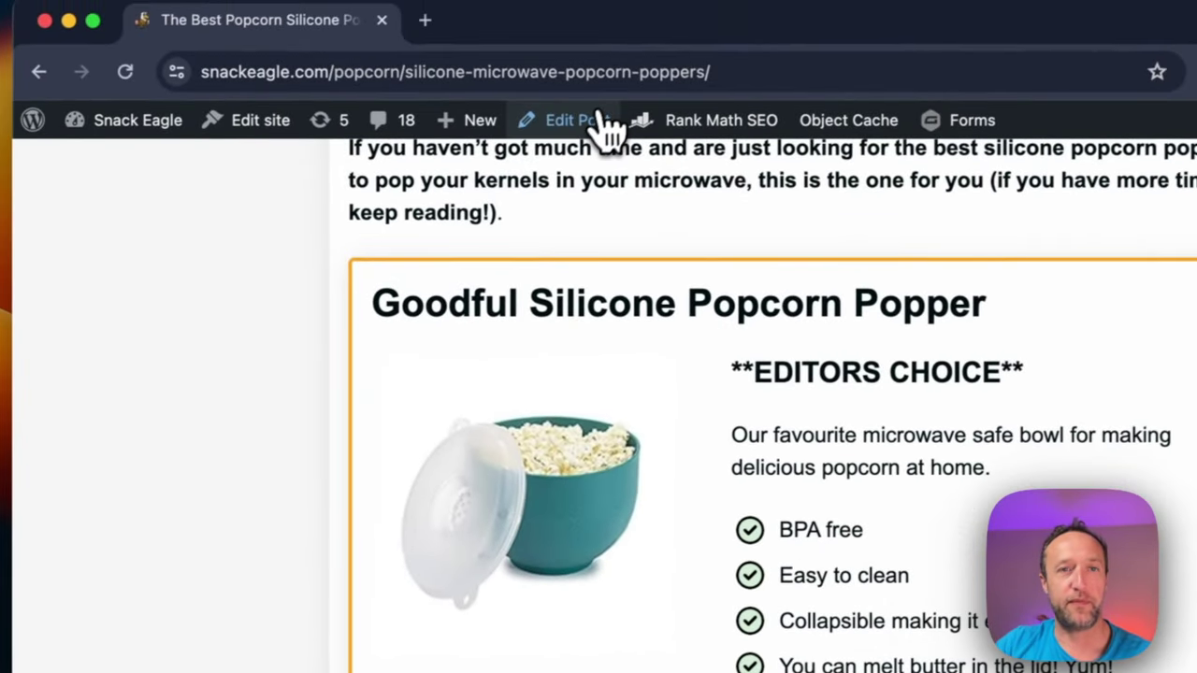
pyautogui.click(578, 133)
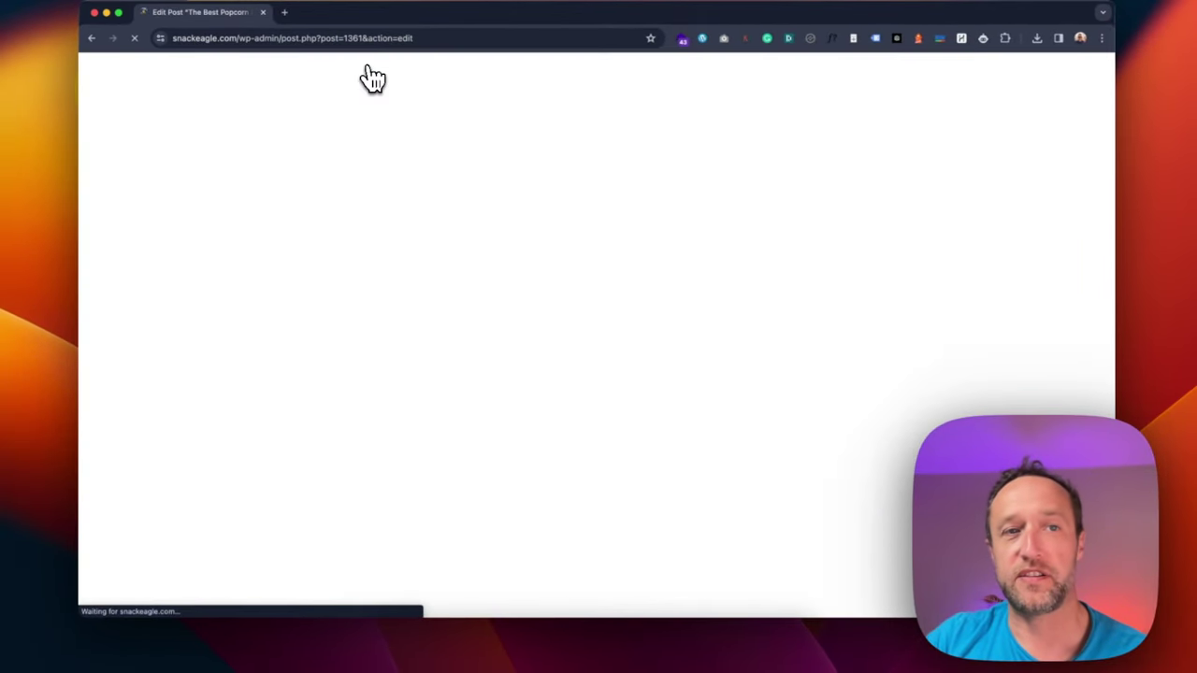
# Update the popcorn poppers post to save its changes
pyautogui.scroll(-2, 599, 266)
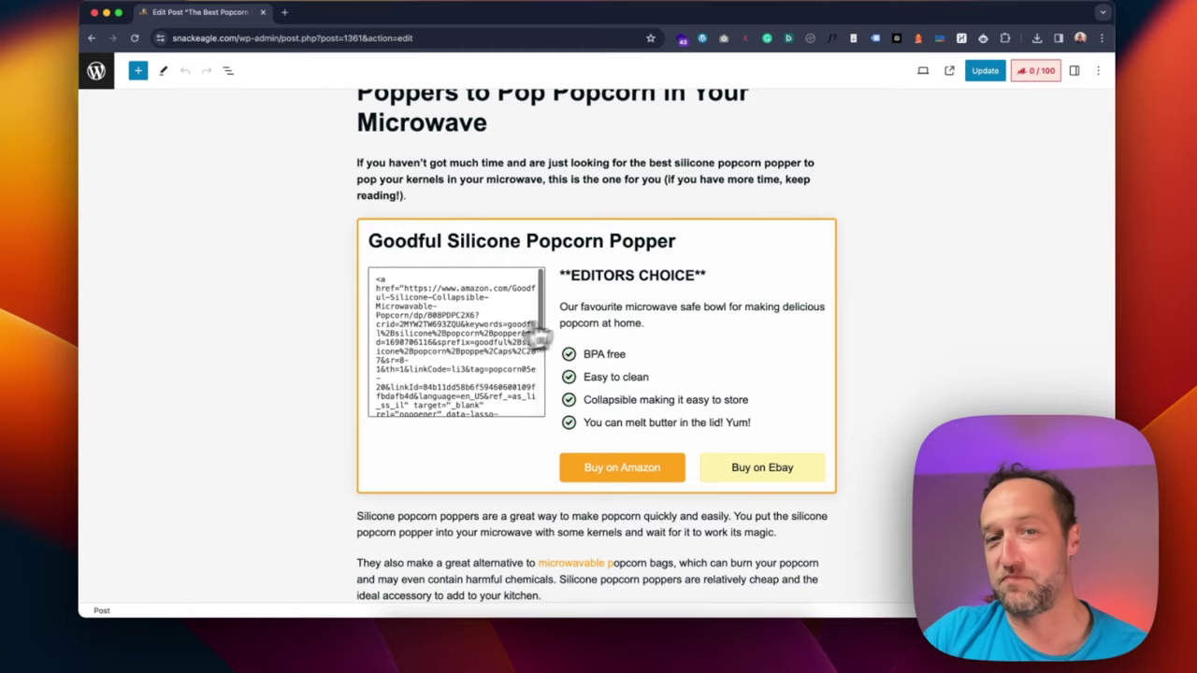
pyautogui.scroll(2, 537, 337)
pyautogui.click(982, 73)
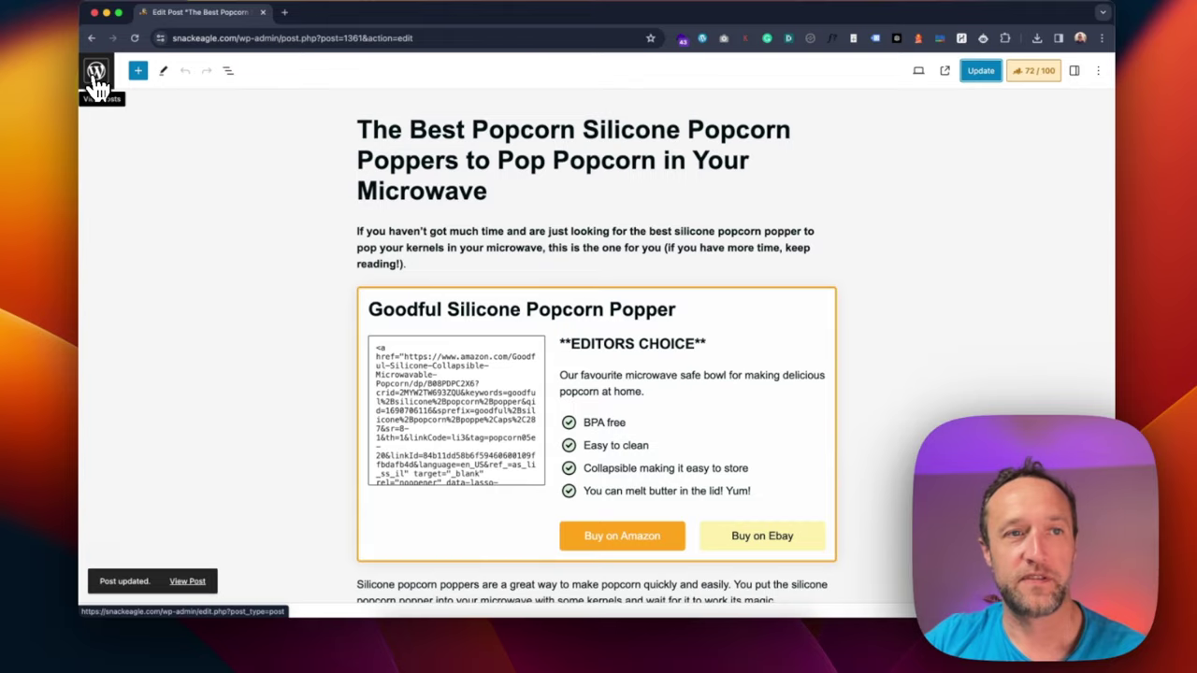
# Remove post.php?post=1361&action=edit from the address to load the wp-admin dashboard
pyautogui.moveTo(309, 37); pyautogui.dragTo(618, 52)
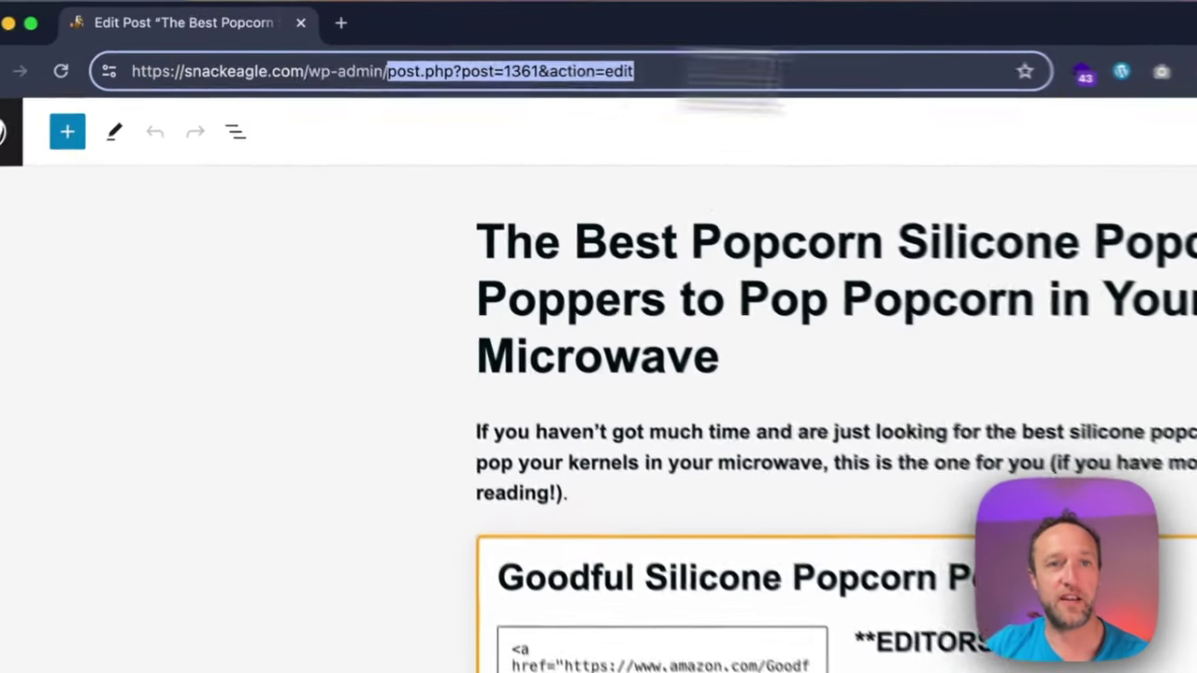
pyautogui.press('BackSpace')
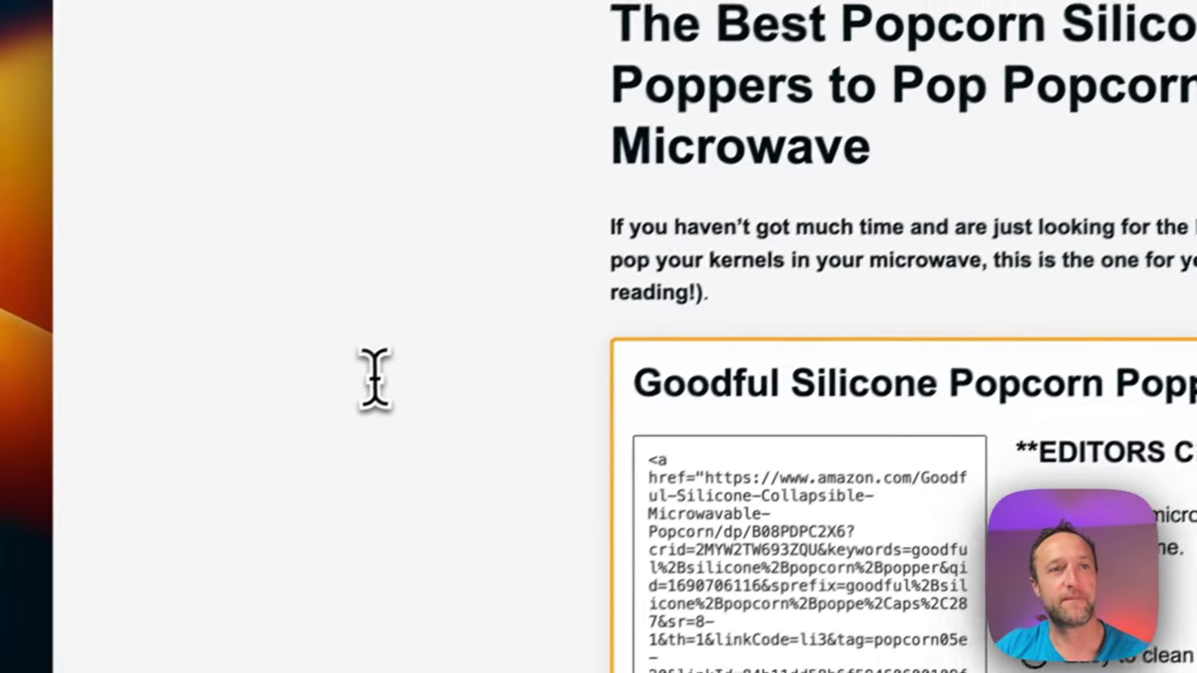
pyautogui.press('Return')
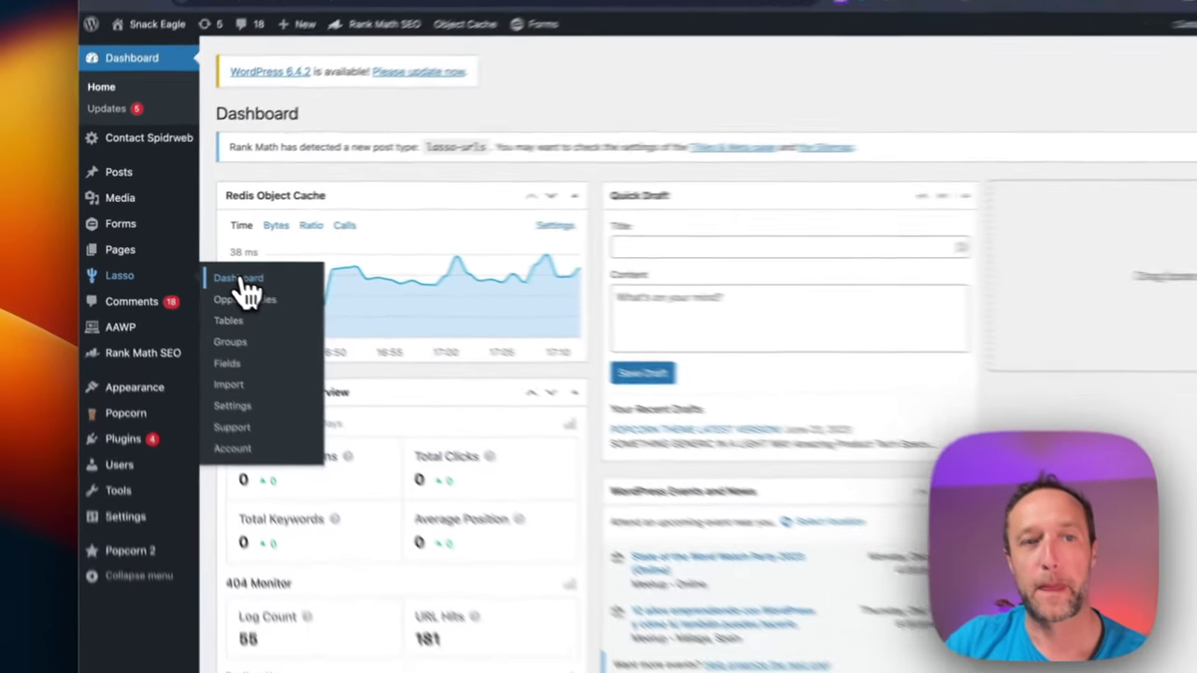
# Open the Goodful Silicone Popcorn Popper link from Lasso's Dashboard
pyautogui.click(335, 320)
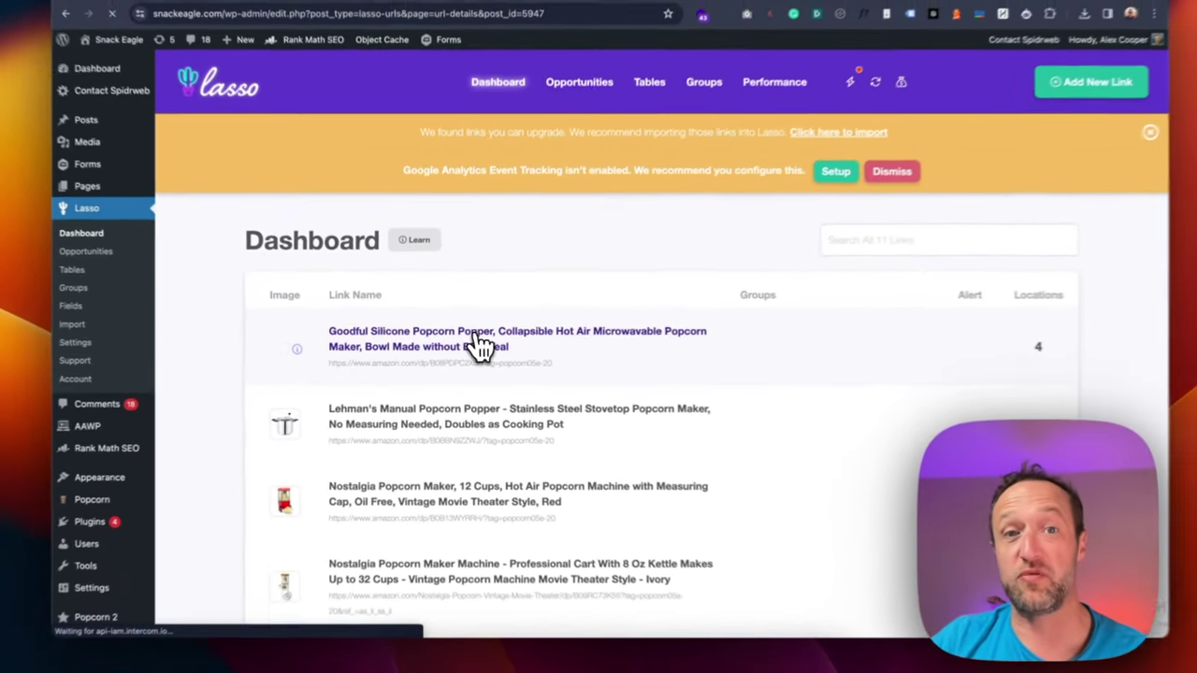
pyautogui.click(516, 314)
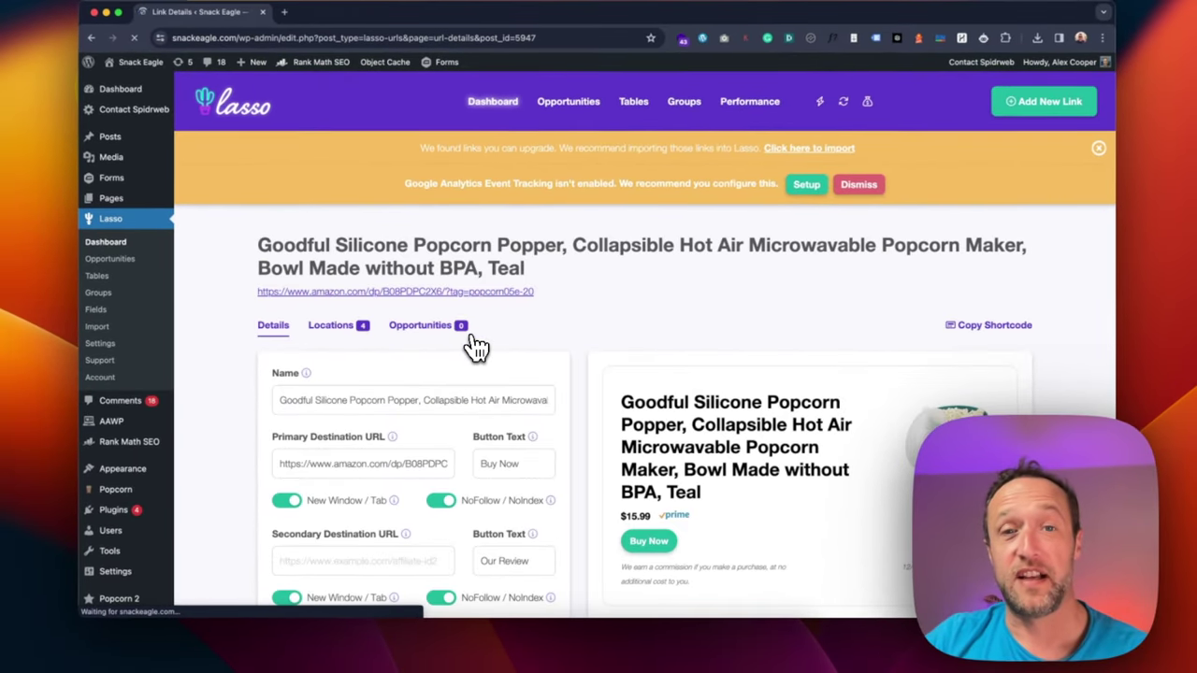
pyautogui.scroll(-3, 608, 267)
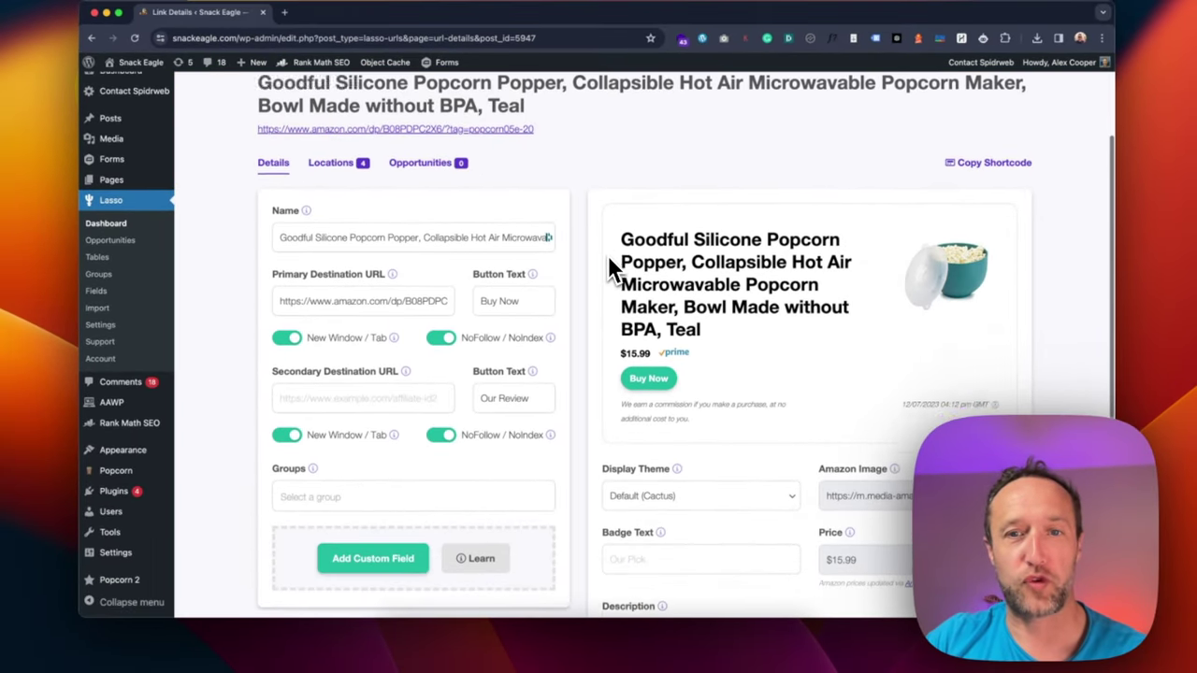
pyautogui.scroll(-1, 610, 264)
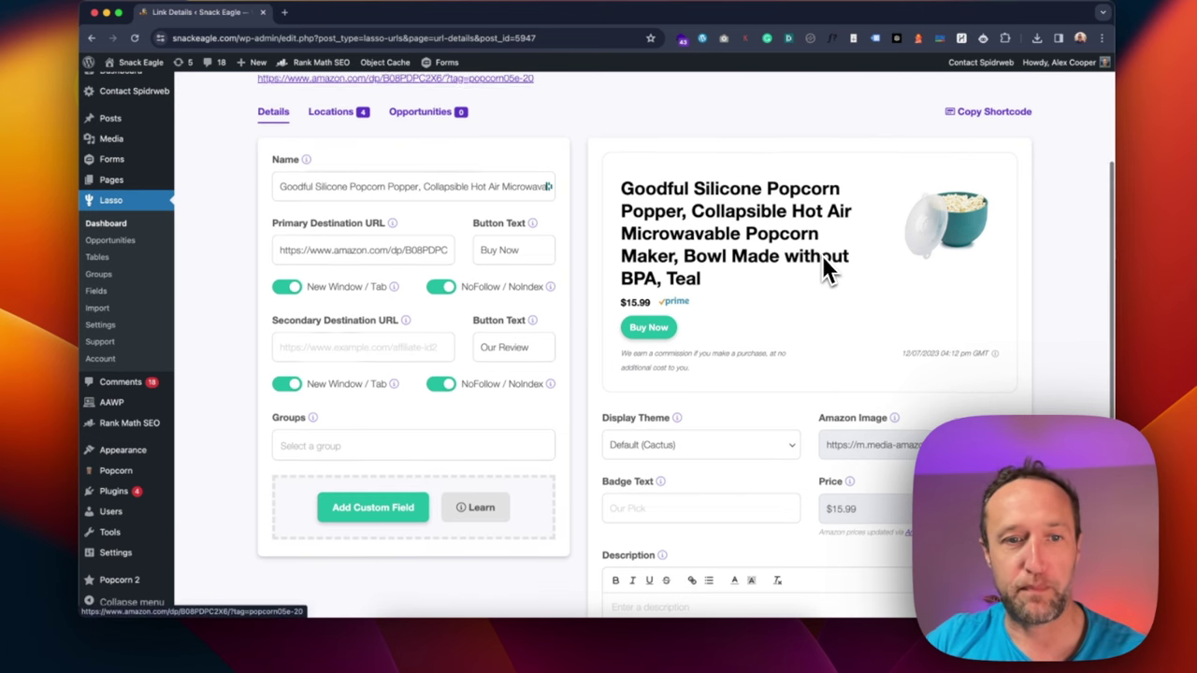
pyautogui.scroll(-1, 822, 255)
pyautogui.scroll(1, 822, 255)
pyautogui.scroll(-5, 822, 264)
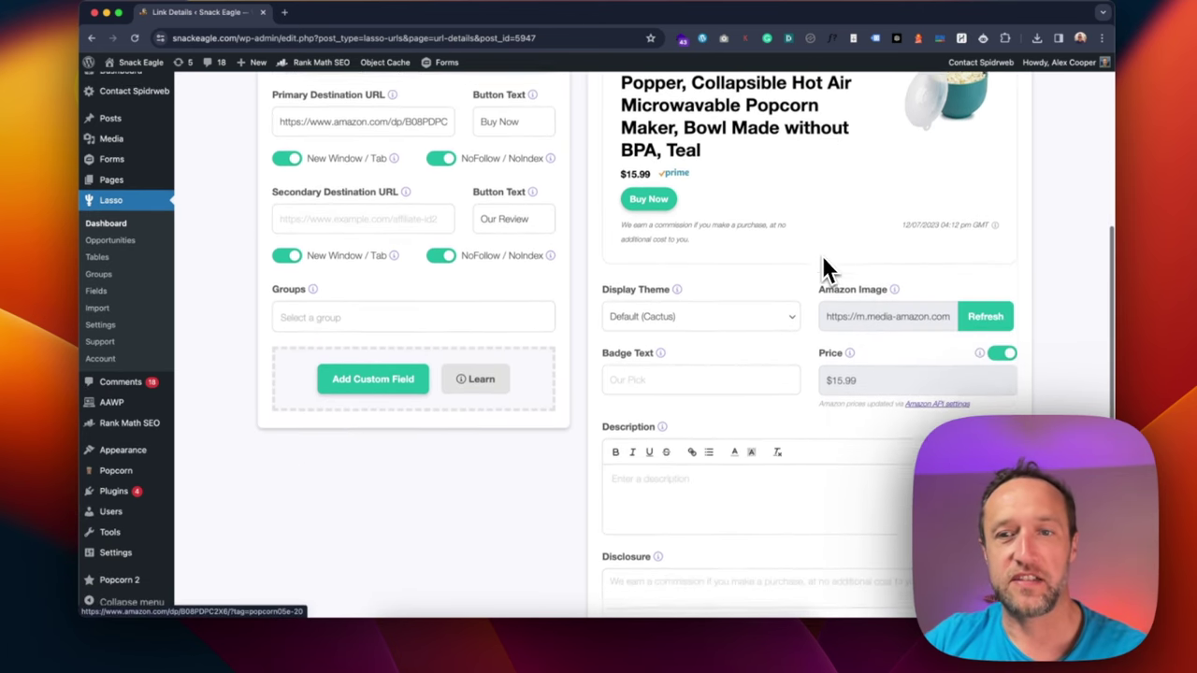
pyautogui.scroll(-3, 822, 264)
pyautogui.scroll(5, 813, 264)
# Set the link's Display Theme to Llama
pyautogui.click(715, 323)
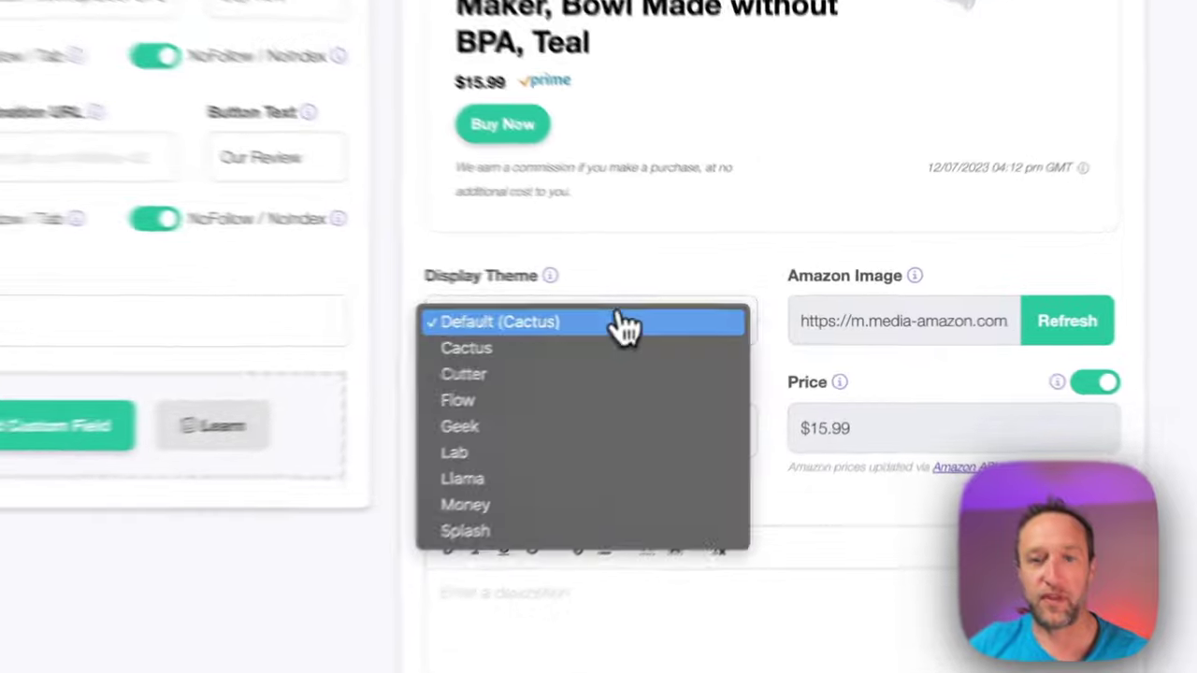
pyautogui.click(654, 451)
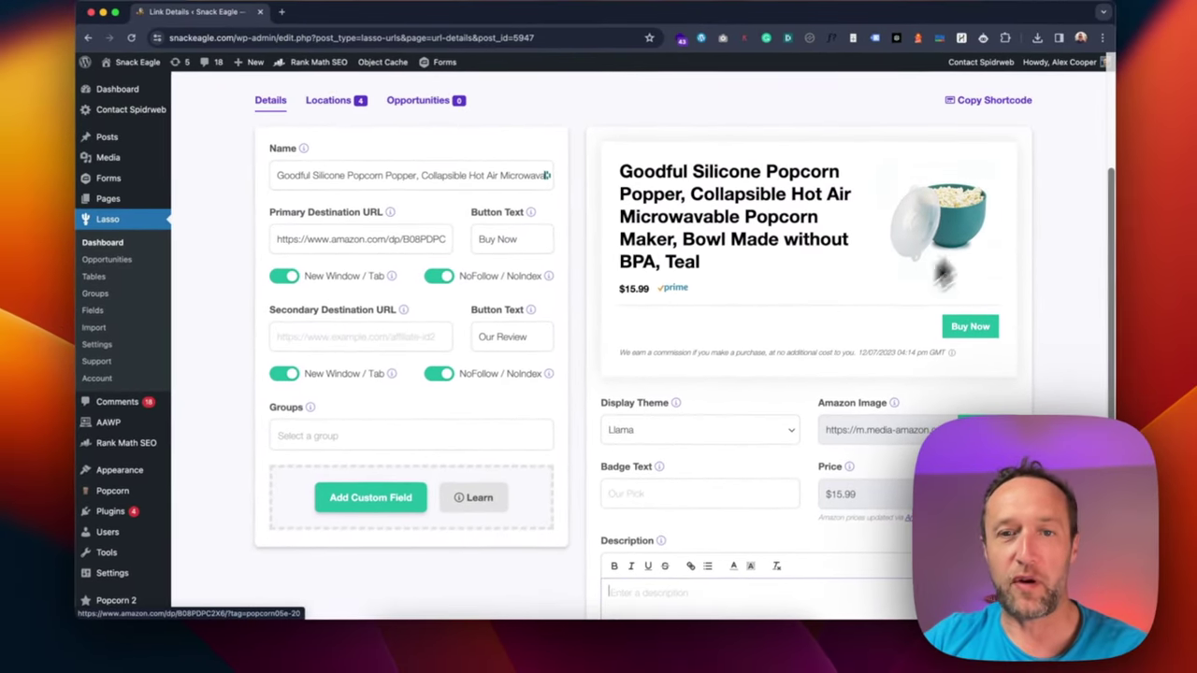
pyautogui.scroll(3, 540, 338)
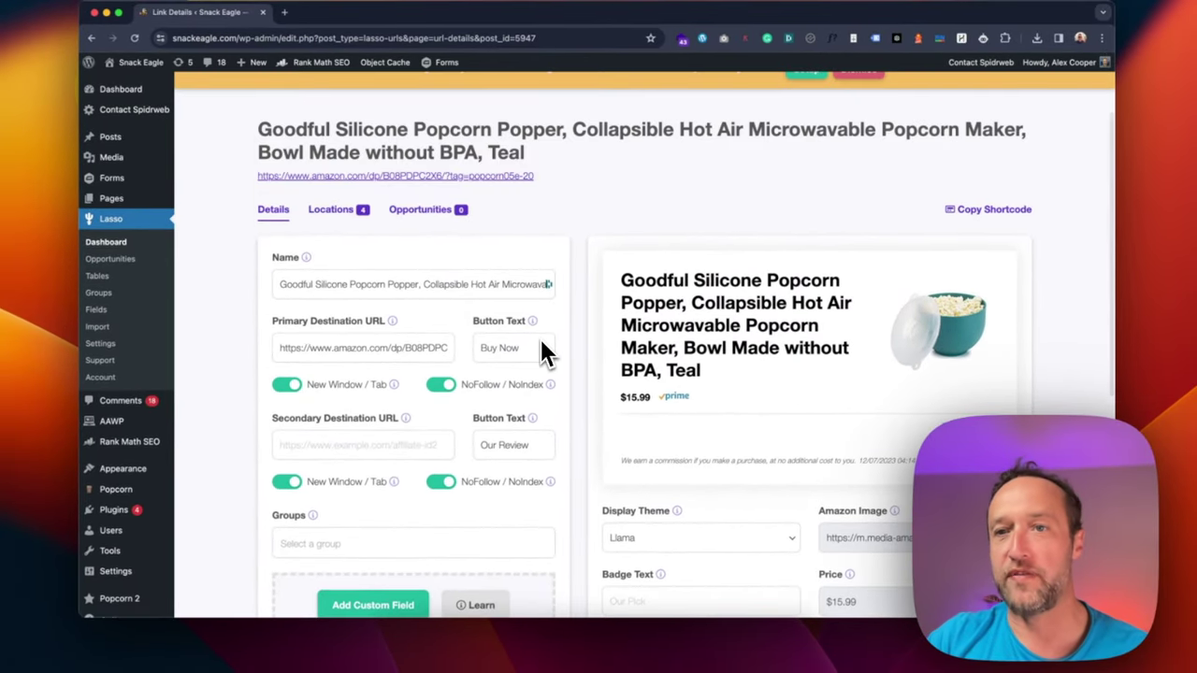
pyautogui.scroll(-5, 629, 294)
pyautogui.scroll(-1, 630, 304)
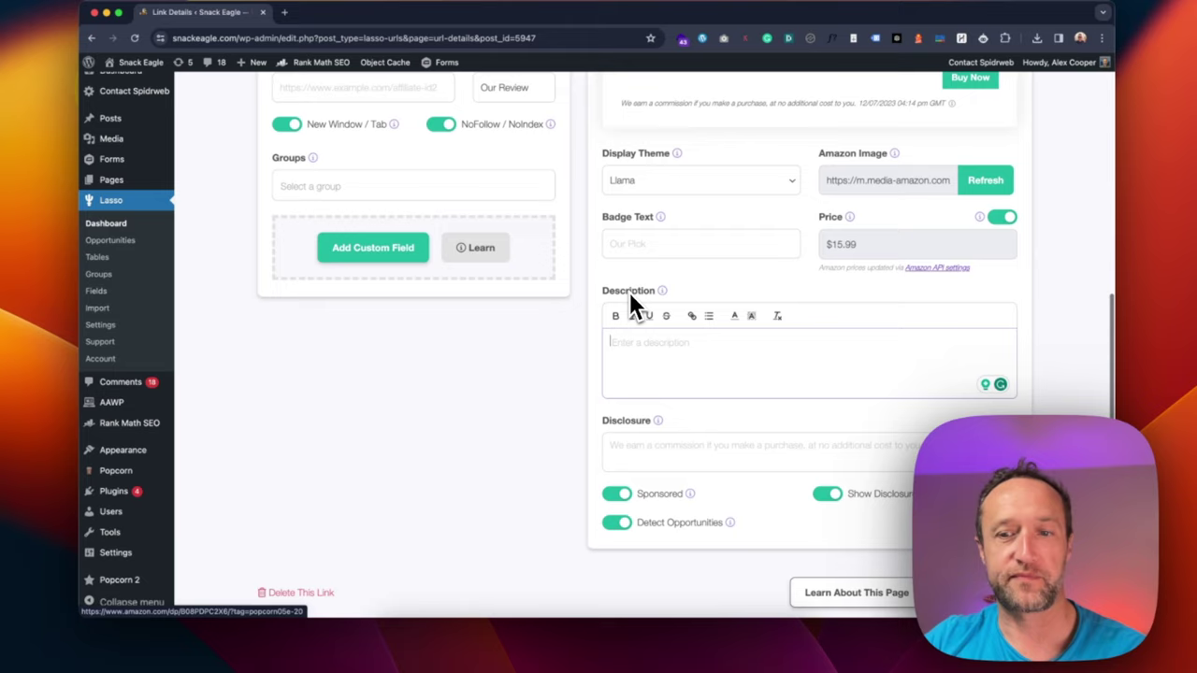
pyautogui.scroll(3, 629, 304)
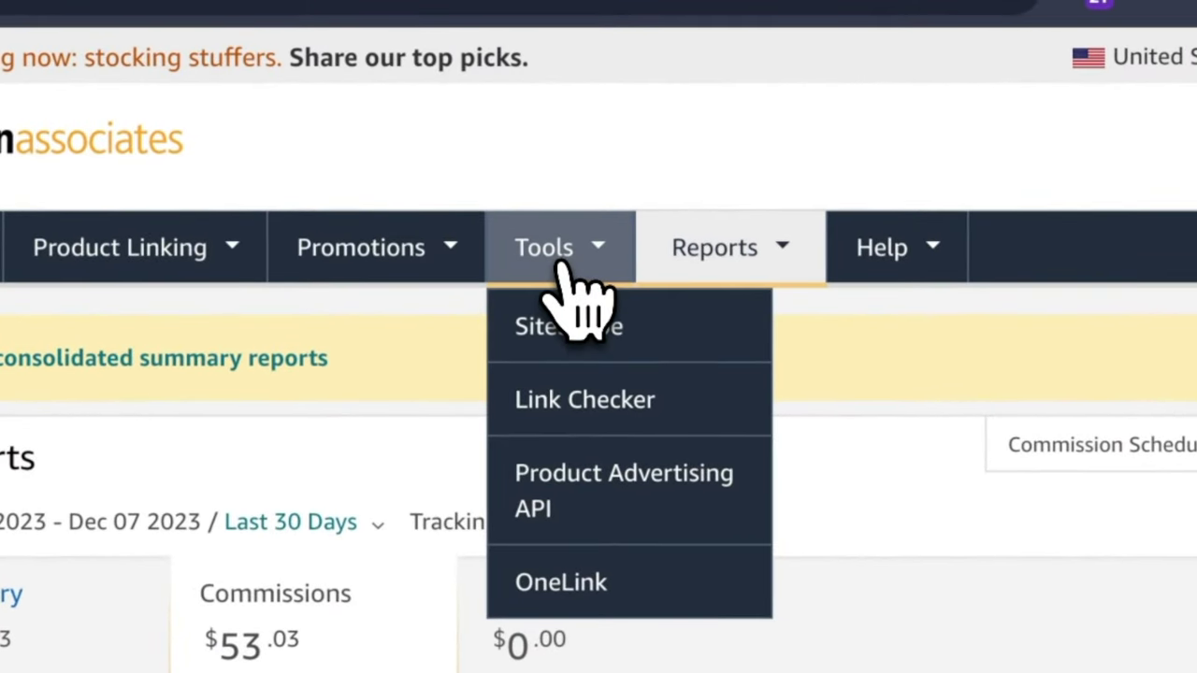
pyautogui.moveTo(485, 120)
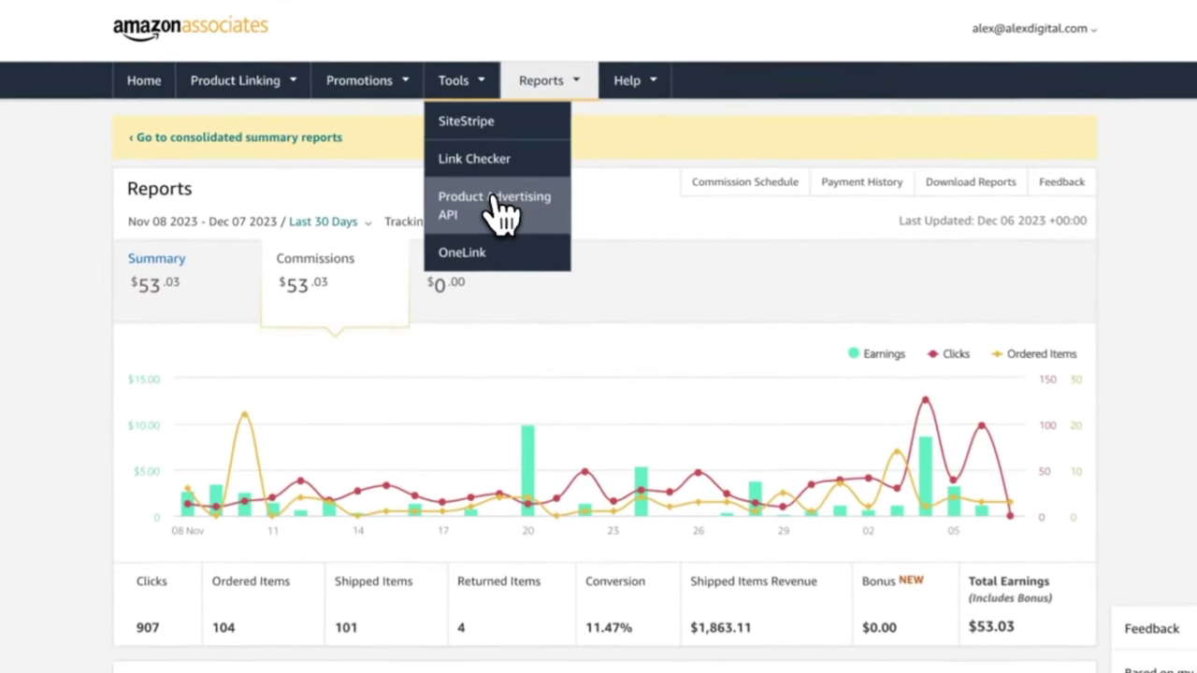
# Open Tools > Product Advertising API and scroll to Manage Your Credentials
pyautogui.click(545, 275)
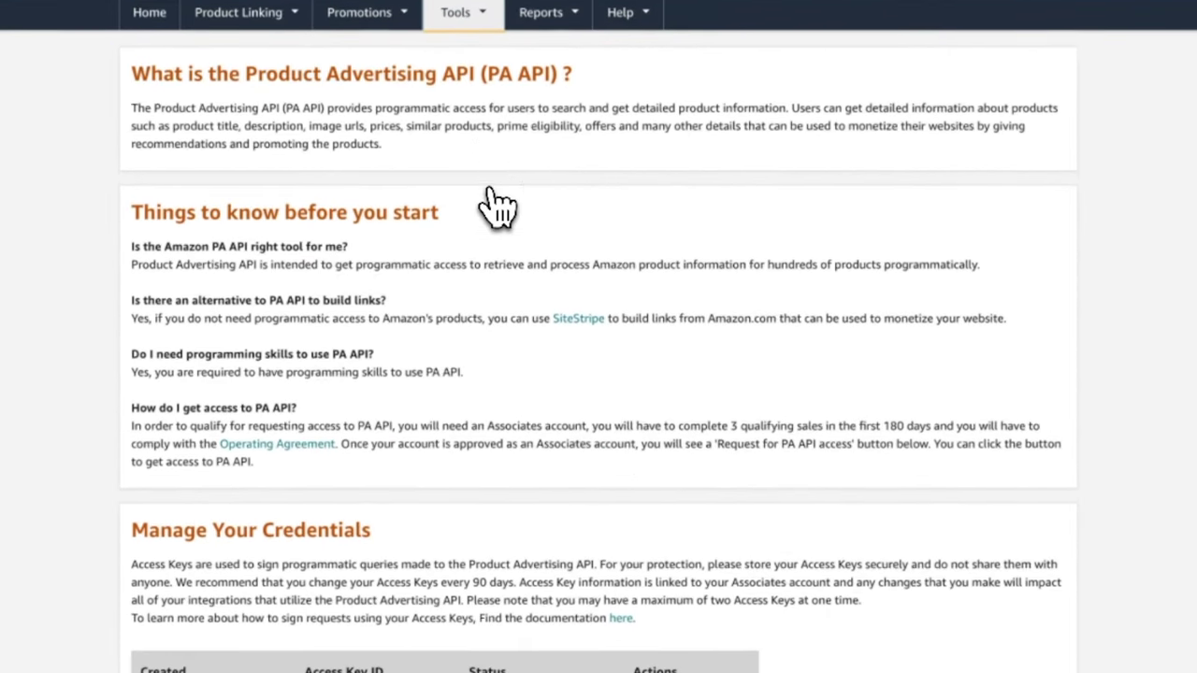
pyautogui.scroll(-5, 496, 206)
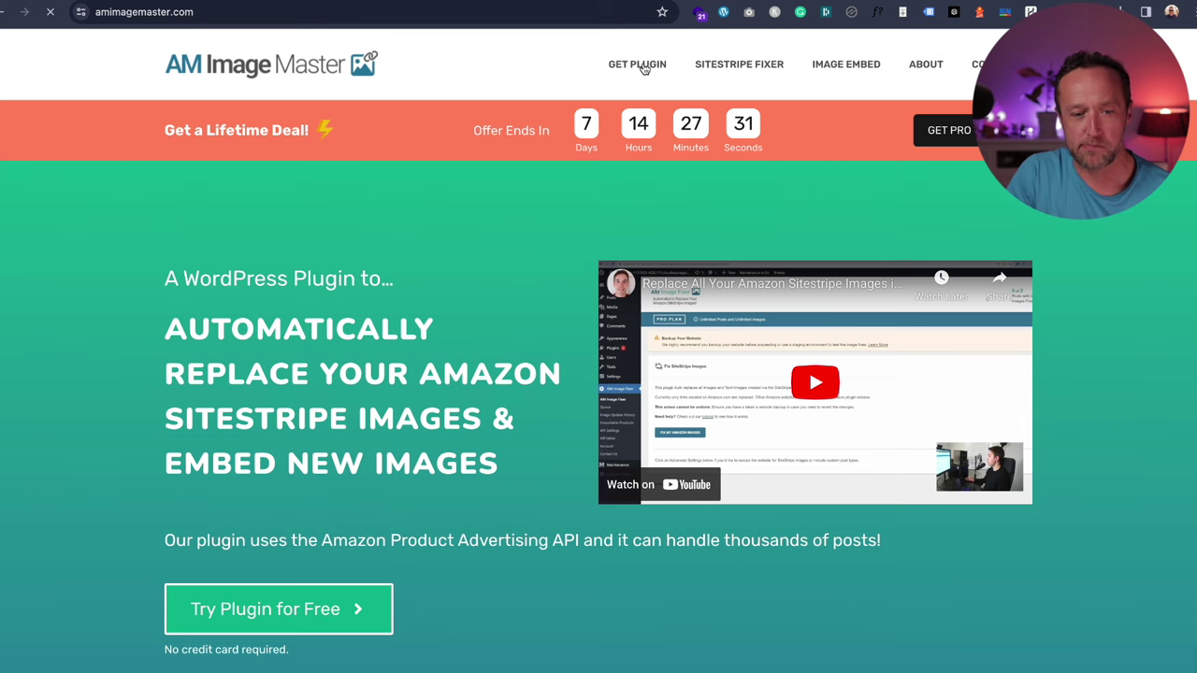
# Scroll through the Free and Pro pricing cards on the AM Image Master GET PLUGIN page
pyautogui.scroll(-3, 448, 413)
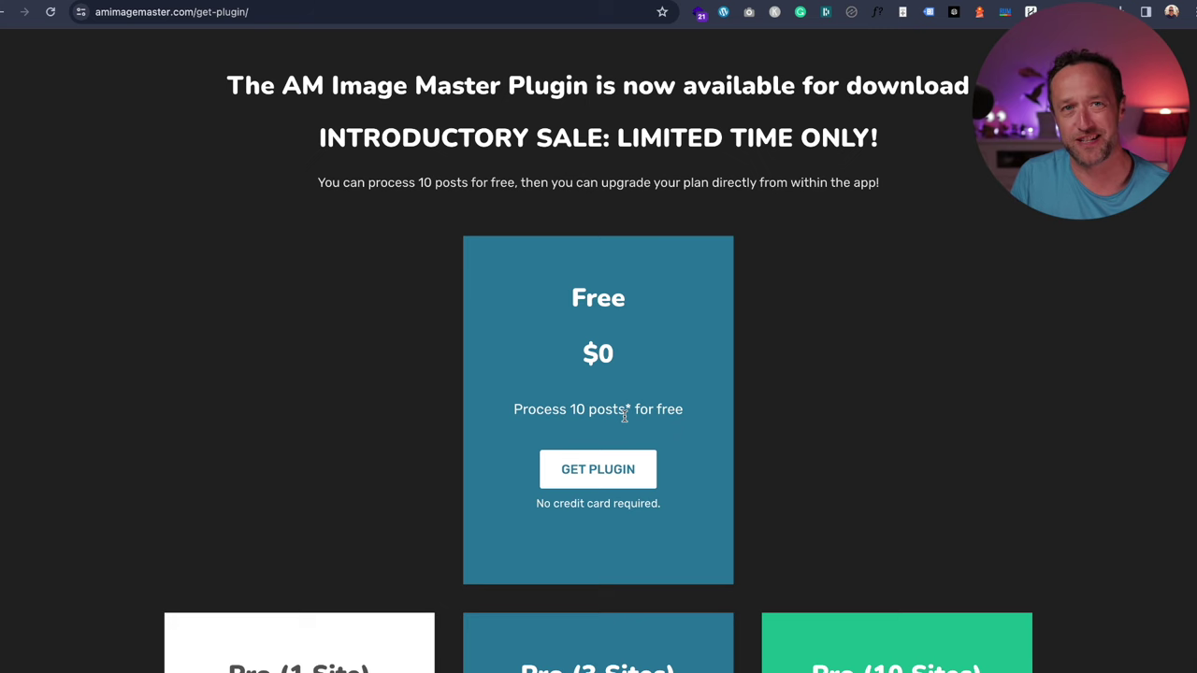
pyautogui.scroll(-3, 625, 415)
pyautogui.scroll(2, 625, 415)
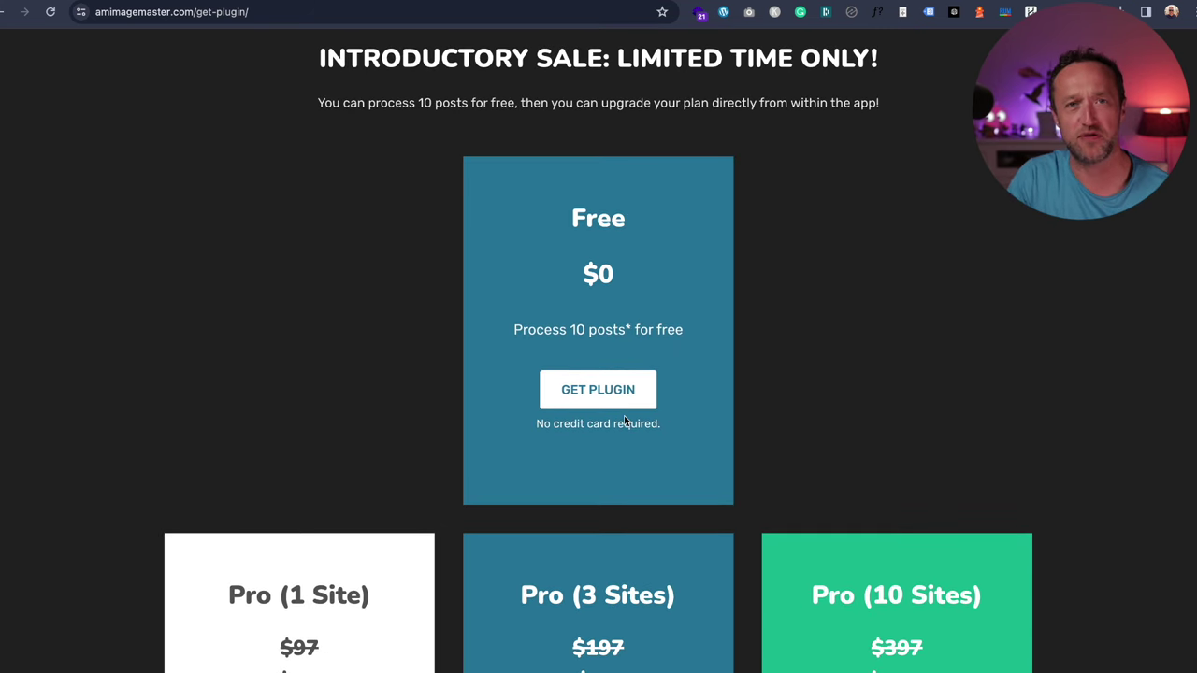
pyautogui.scroll(-4, 624, 415)
pyautogui.scroll(-2, 623, 415)
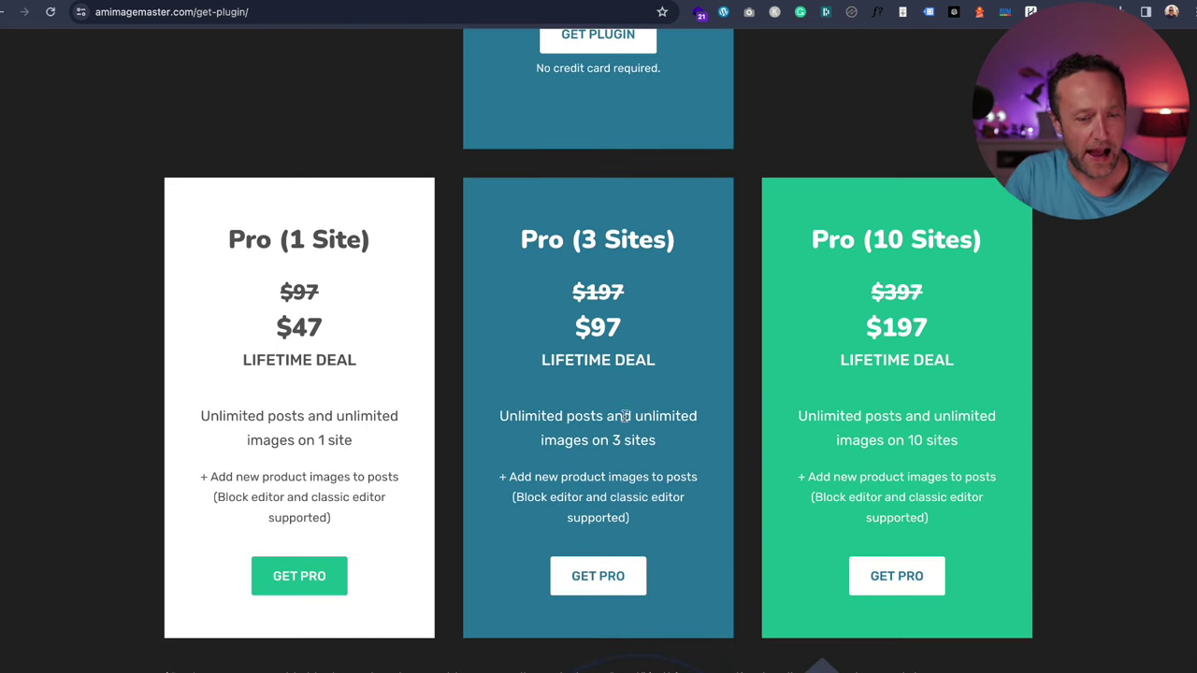
pyautogui.scroll(-1, 393, 243)
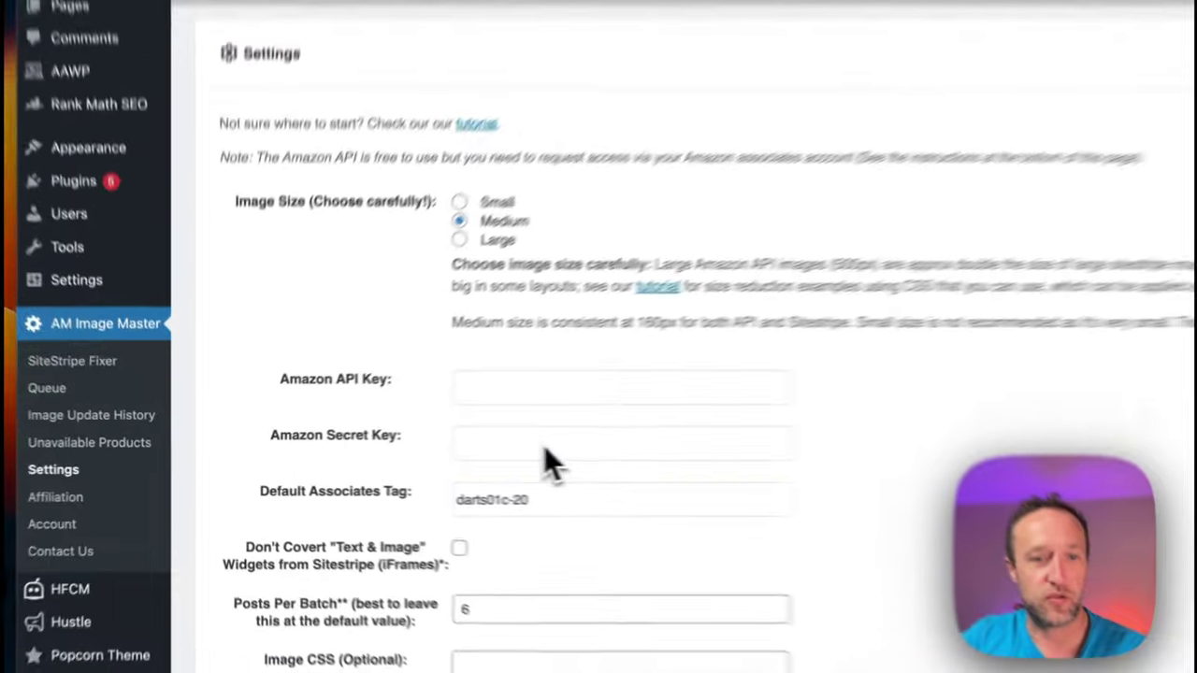
pyautogui.click(542, 449)
pyautogui.click(649, 383)
pyautogui.click(645, 508)
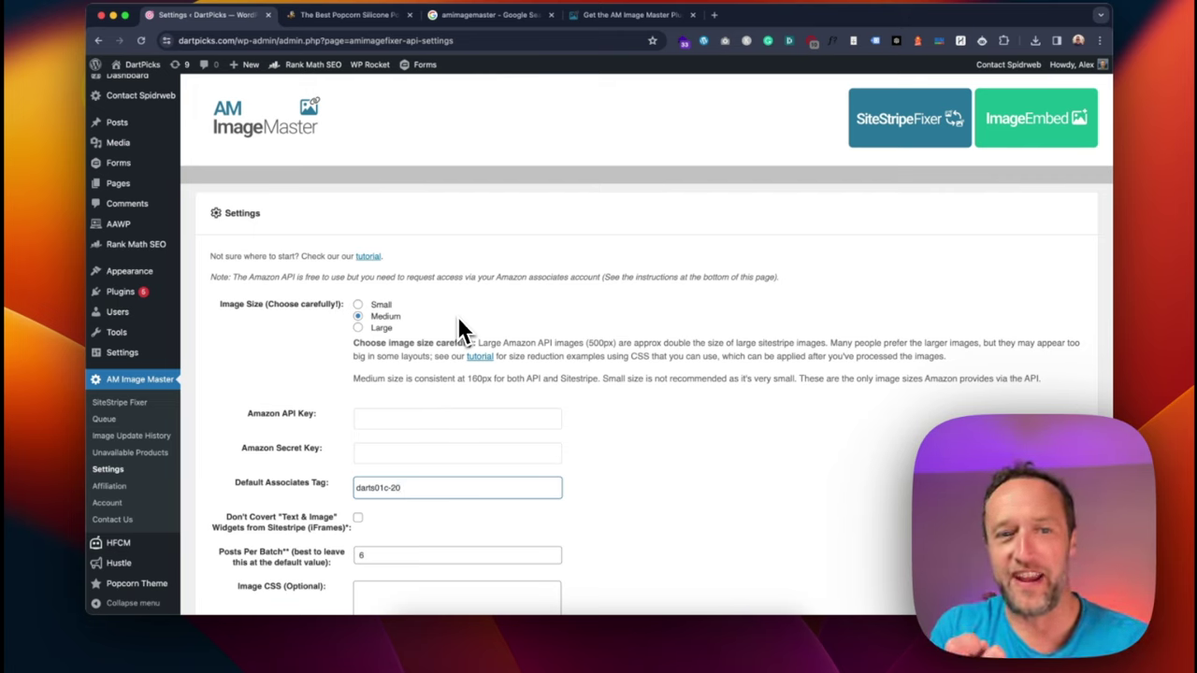
pyautogui.click(357, 327)
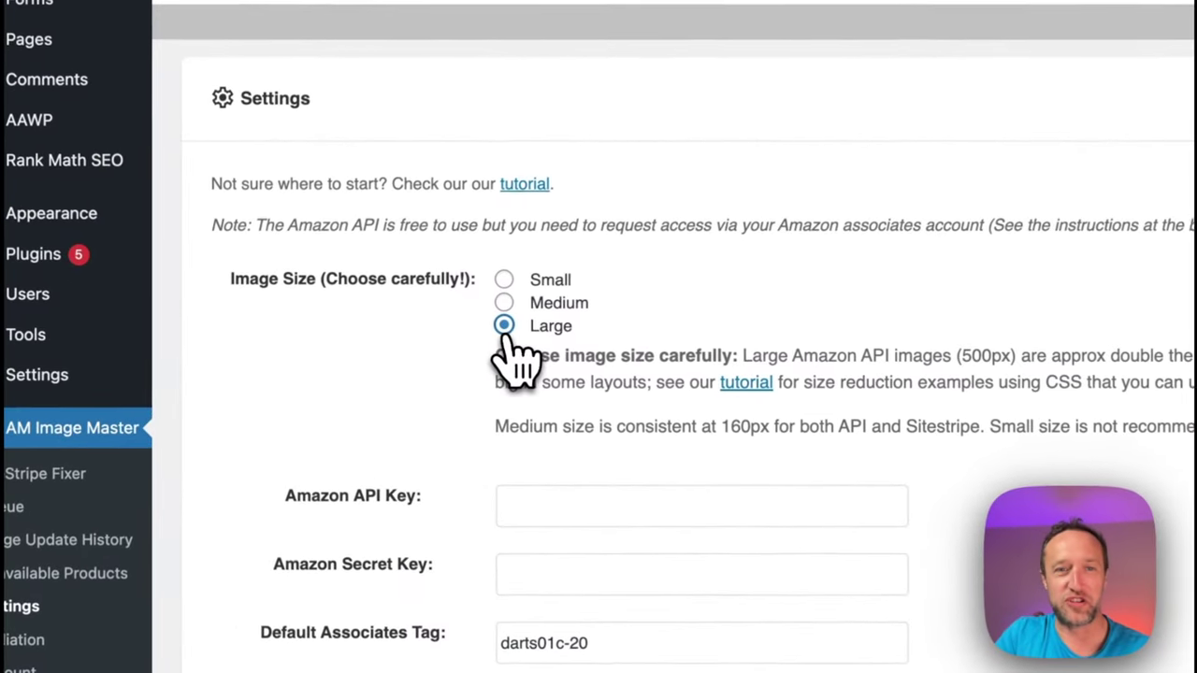
pyautogui.click(504, 302)
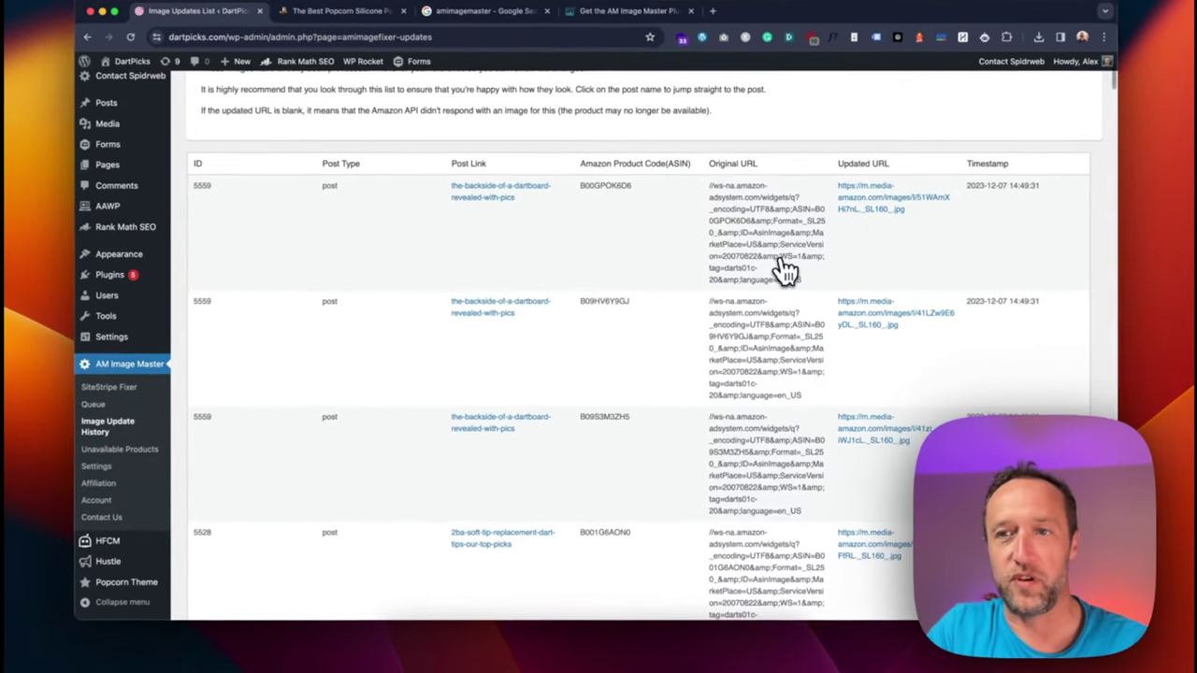
# Scroll the Image Update History table to its top to show original and updated URLs
pyautogui.scroll(-2, 940, 167)
pyautogui.scroll(2, 940, 166)
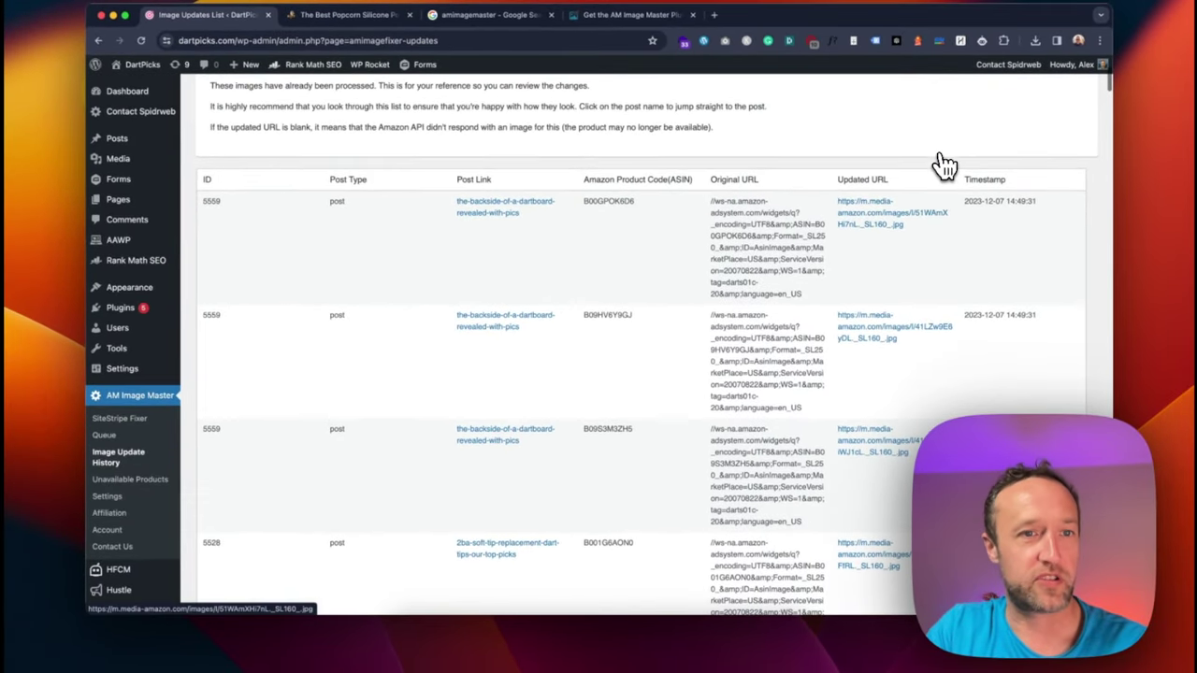
pyautogui.scroll(2, 942, 166)
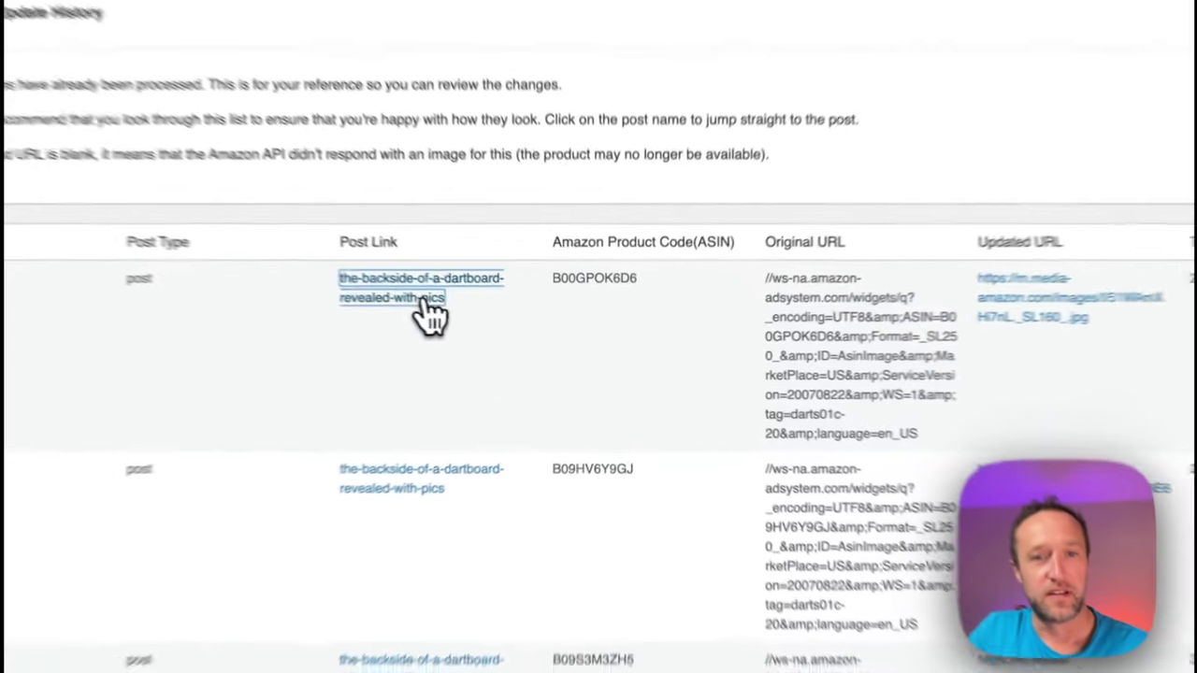
# Review the dartboard-backside post's replaced product images, then return to the Image Updates List tab
pyautogui.click(510, 321)
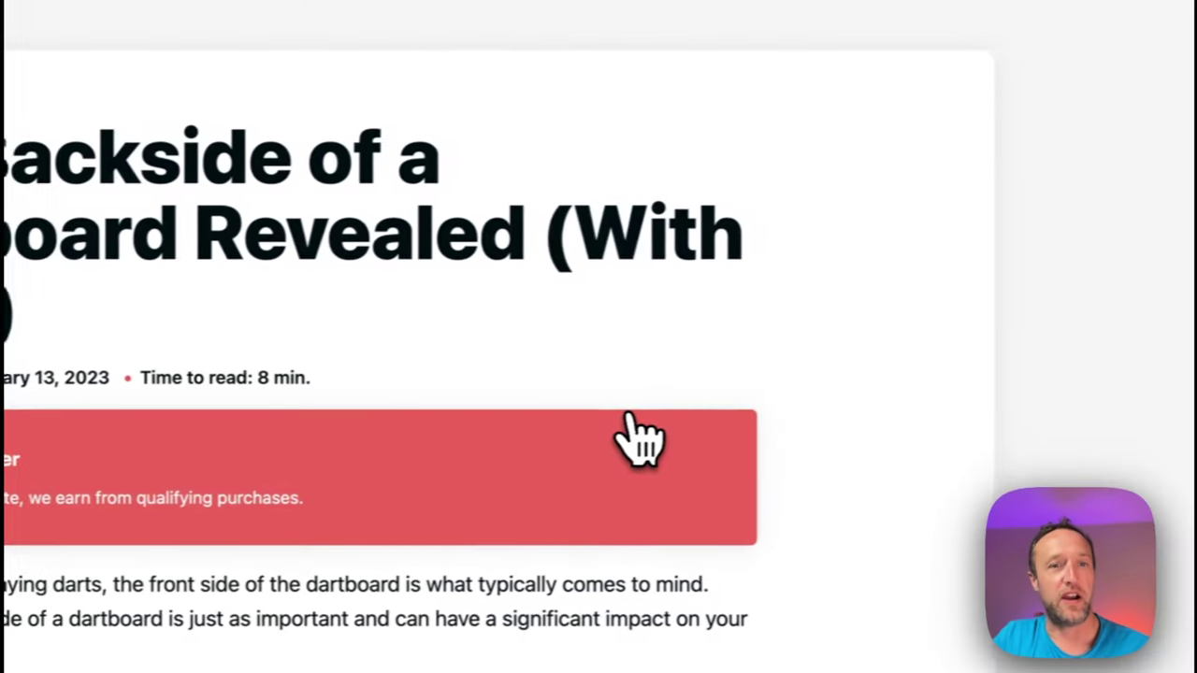
pyautogui.scroll(-5, 617, 425)
pyautogui.scroll(-5, 582, 216)
pyautogui.scroll(-5, 582, 218)
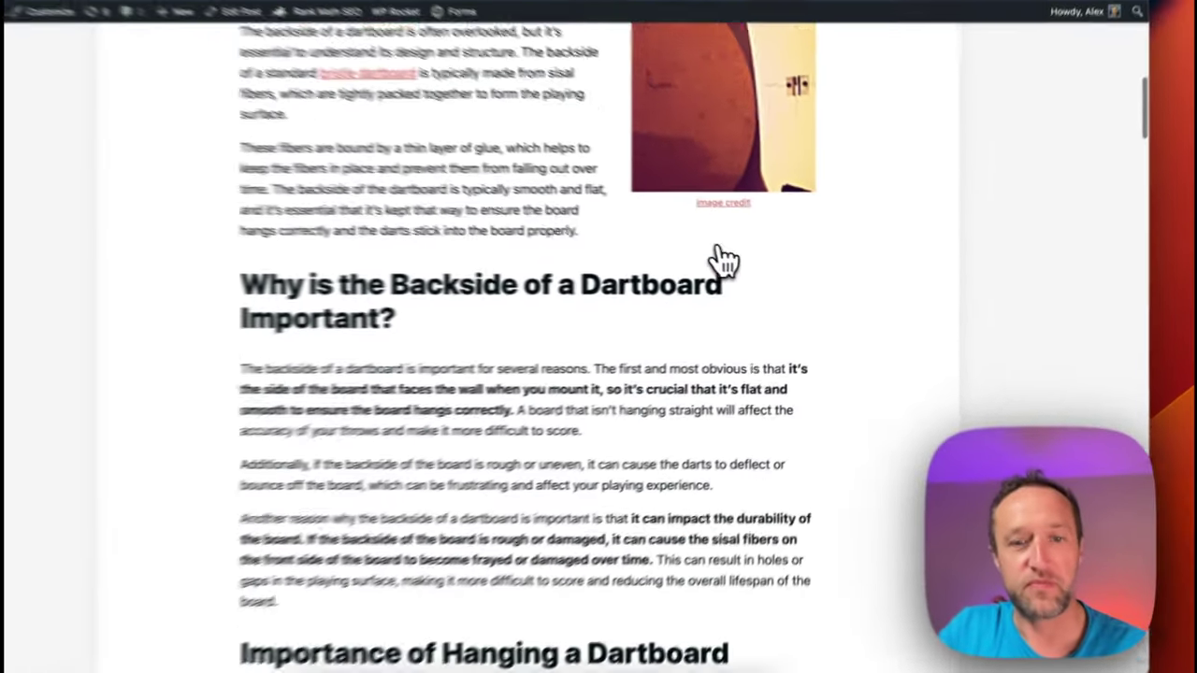
pyautogui.scroll(-5, 716, 259)
pyautogui.scroll(-5, 756, 263)
pyautogui.scroll(-5, 754, 259)
pyautogui.scroll(-5, 756, 259)
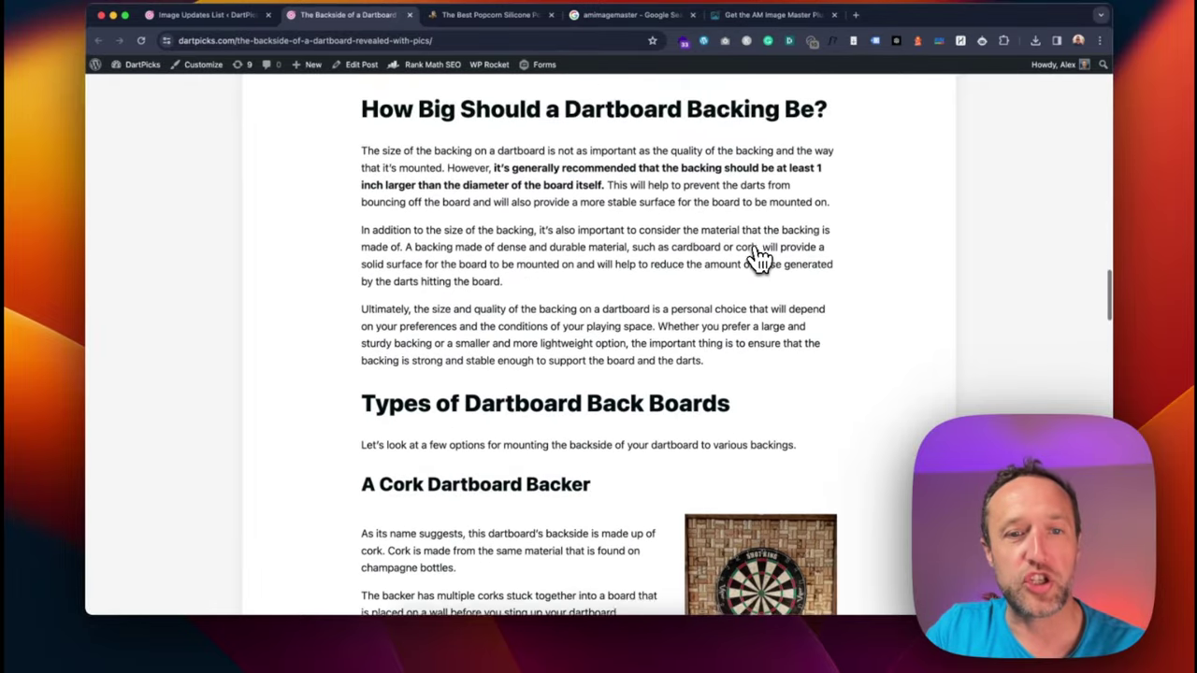
pyautogui.scroll(-5, 758, 262)
pyautogui.scroll(-3, 759, 260)
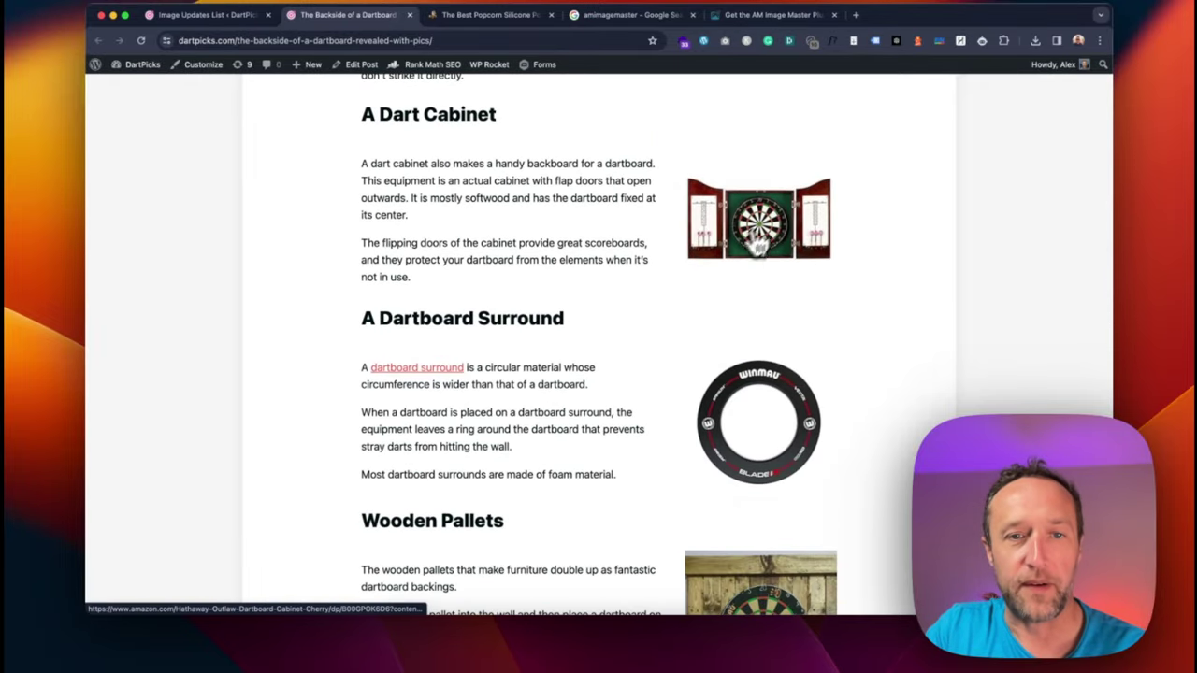
pyautogui.scroll(-2, 759, 248)
pyautogui.scroll(-2, 752, 259)
pyautogui.scroll(-3, 754, 259)
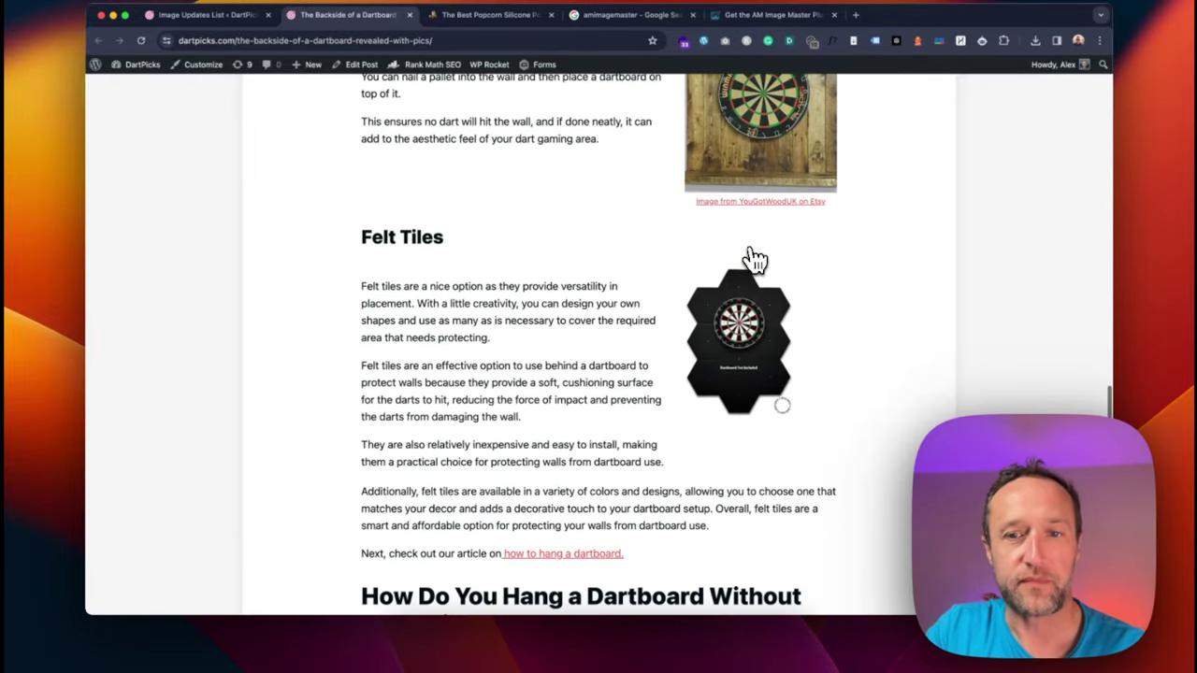
pyautogui.scroll(-5, 728, 365)
pyautogui.scroll(-3, 727, 371)
pyautogui.scroll(-4, 727, 372)
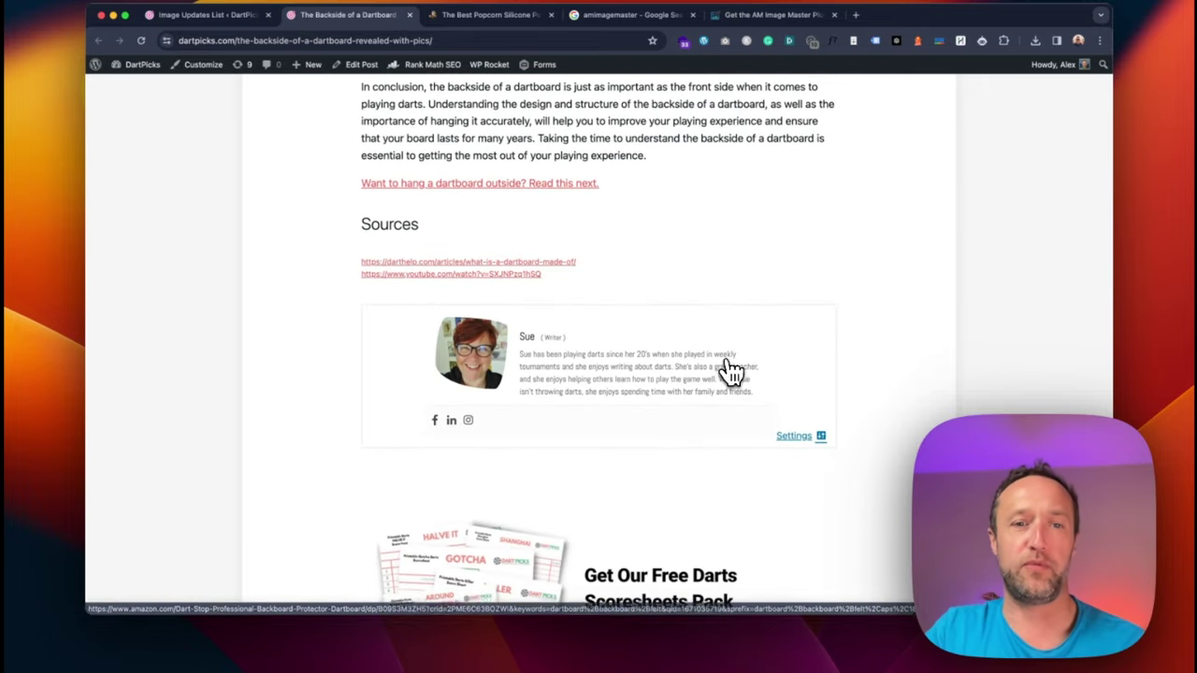
pyautogui.scroll(5, 729, 371)
pyautogui.scroll(6, 731, 371)
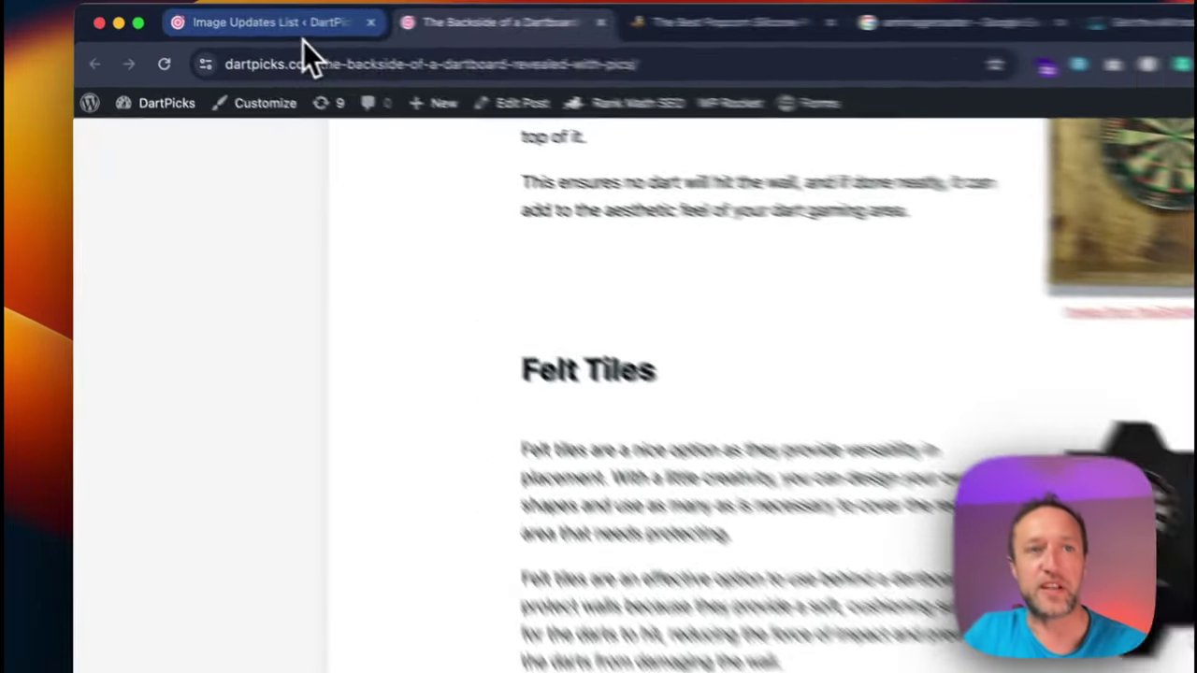
pyautogui.click(211, 15)
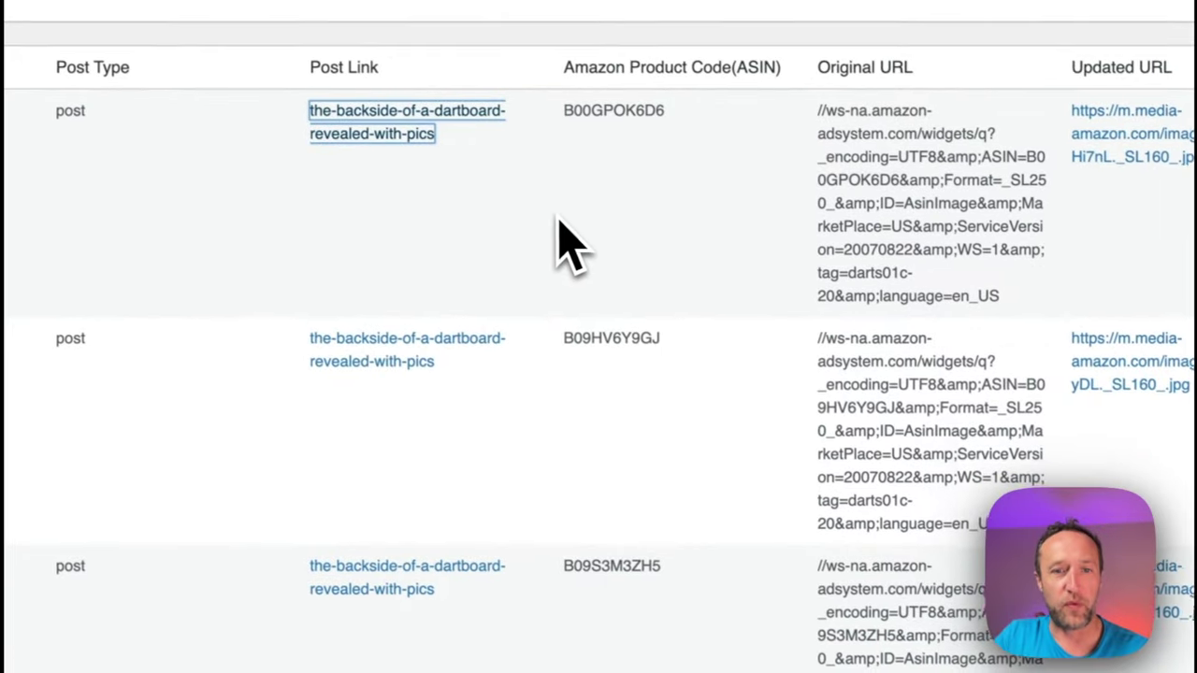
# Open 'The Best Rustic Dartboard Cabinets Available Online' post from the update history table
pyautogui.scroll(-5, 566, 244)
pyautogui.scroll(-4, 561, 240)
pyautogui.scroll(-6, 561, 240)
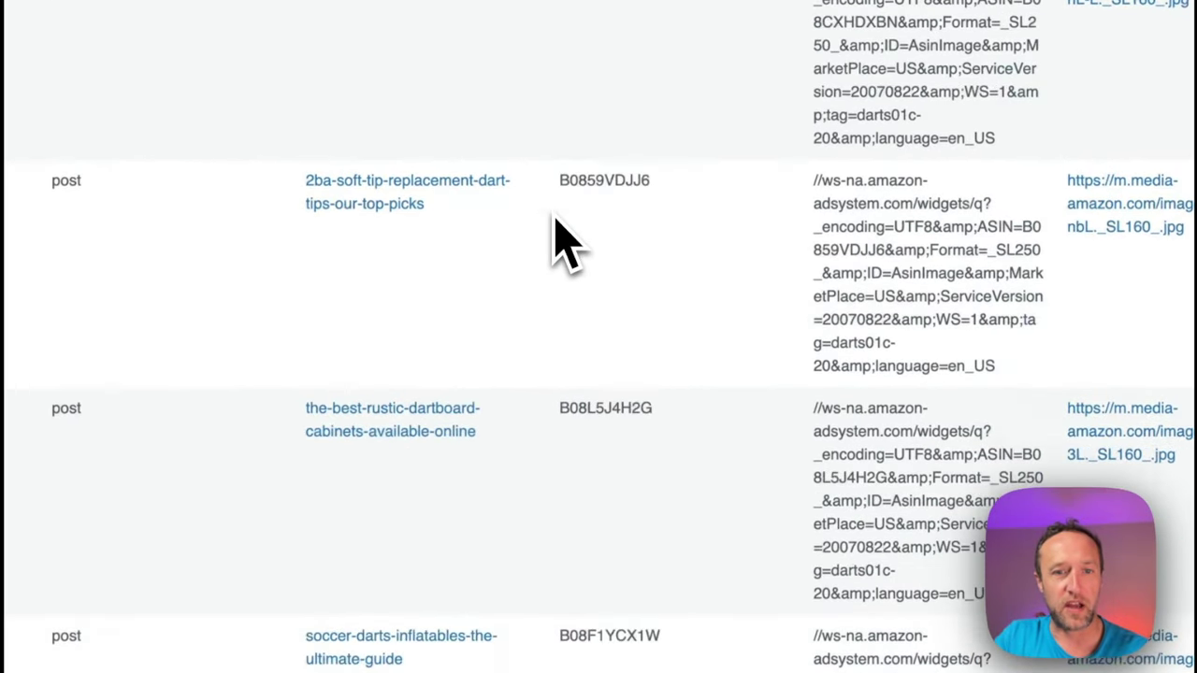
pyautogui.scroll(-1, 561, 240)
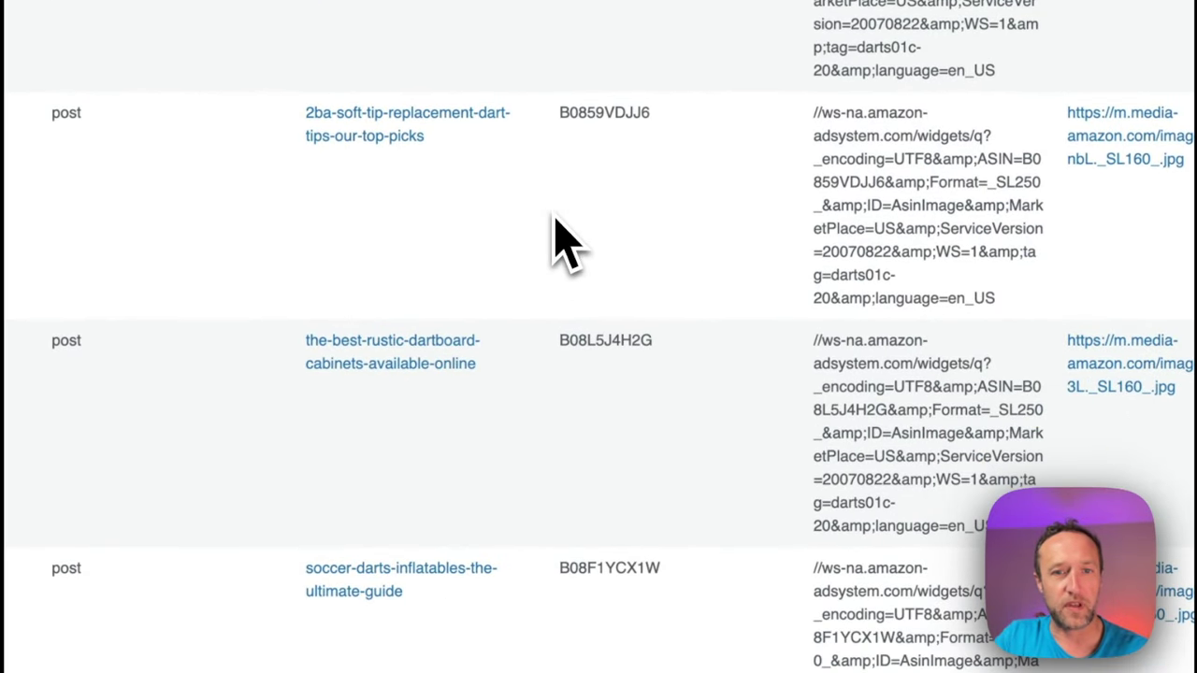
pyautogui.click(390, 367)
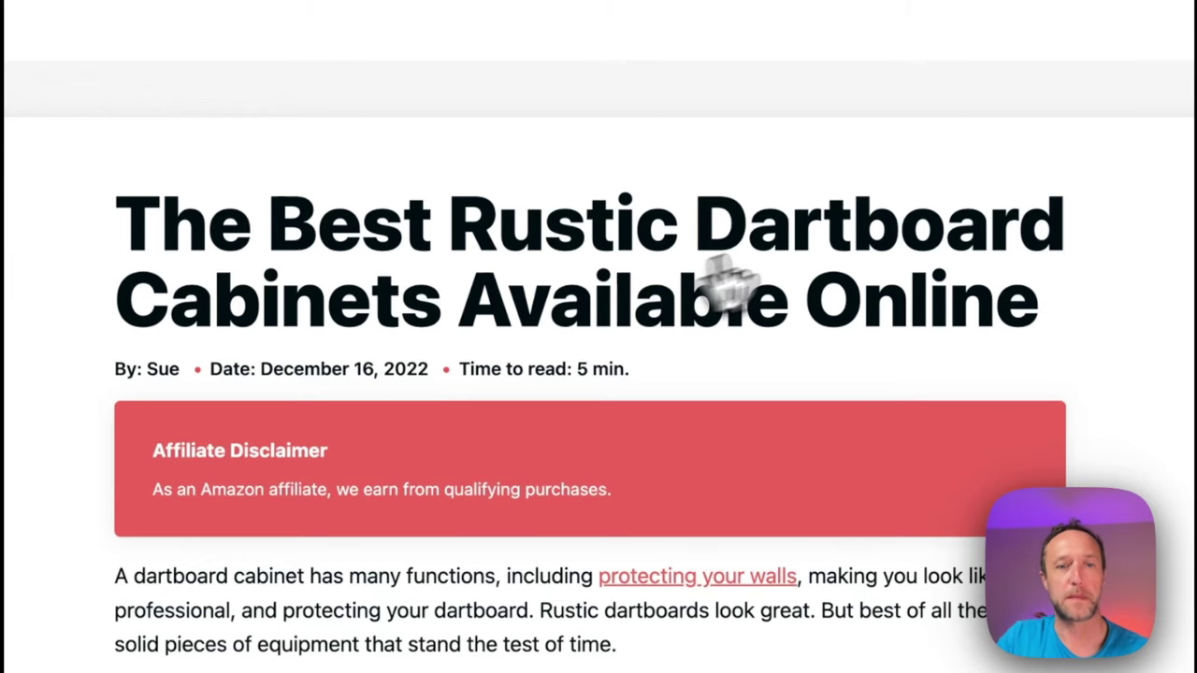
# Check the cabinet product images in the live post, then return to the Image Updates List
pyautogui.scroll(-10, 727, 280)
pyautogui.scroll(-5, 727, 280)
pyautogui.scroll(-3, 719, 253)
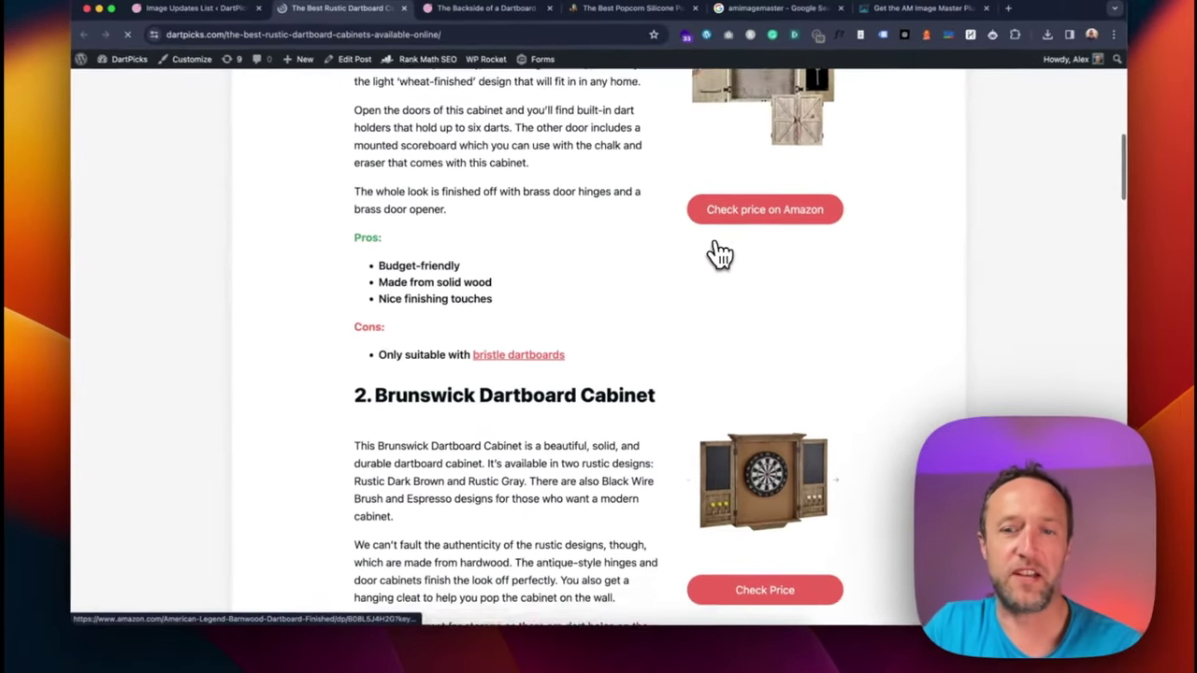
pyautogui.scroll(-3, 720, 253)
pyautogui.scroll(-3, 716, 254)
pyautogui.scroll(-1, 717, 253)
pyautogui.scroll(-4, 742, 308)
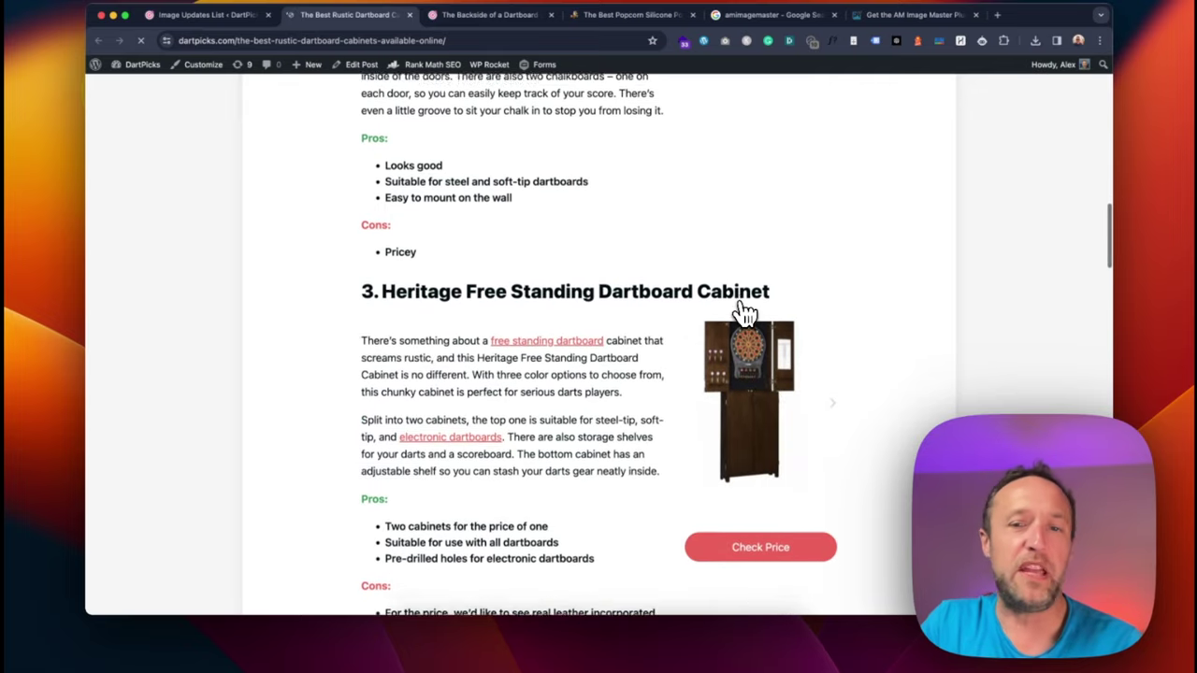
pyautogui.scroll(-1, 743, 313)
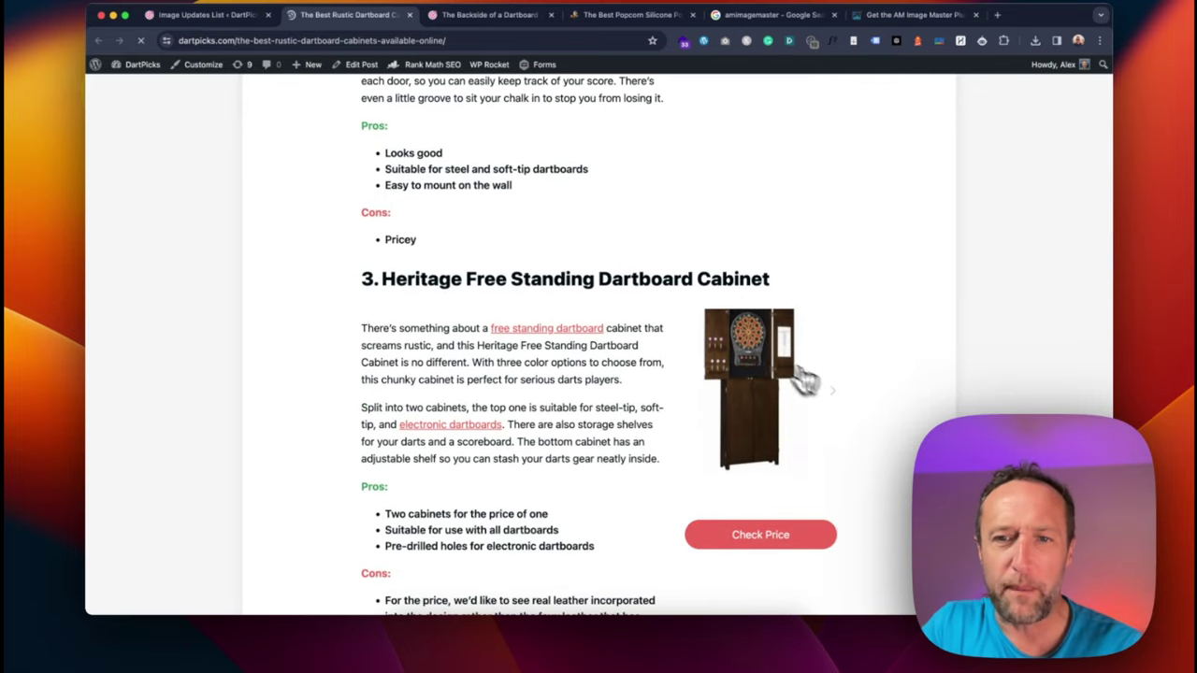
pyautogui.scroll(-6, 786, 374)
pyautogui.scroll(20, 759, 367)
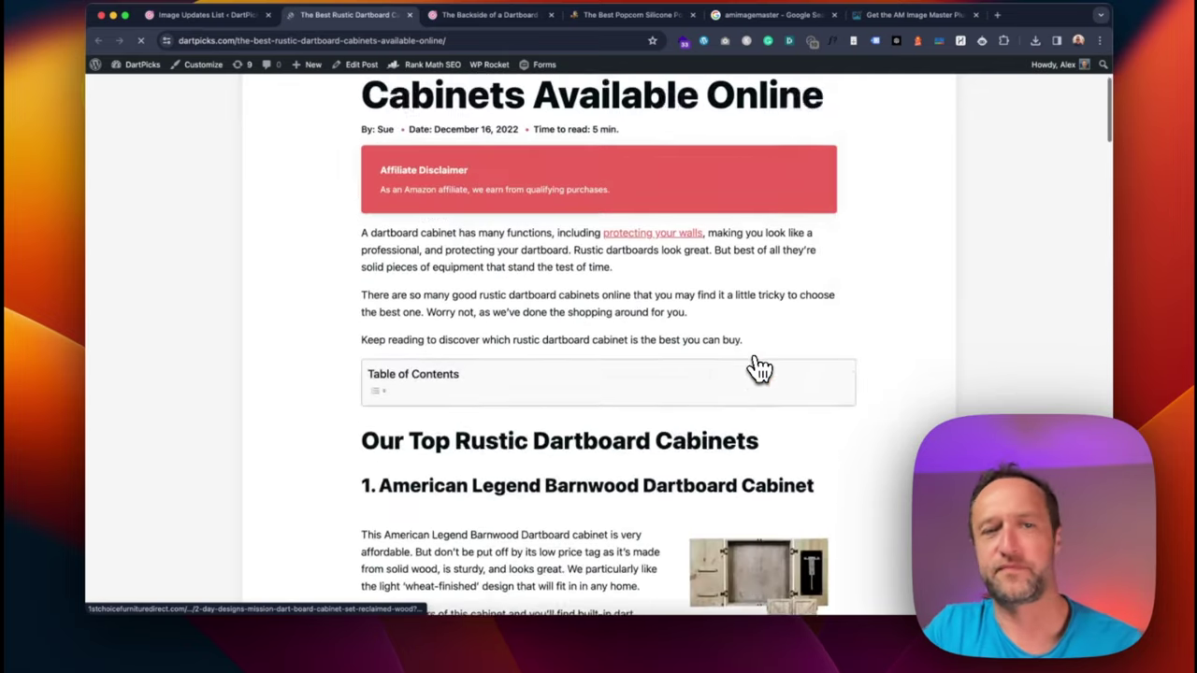
pyautogui.click(203, 15)
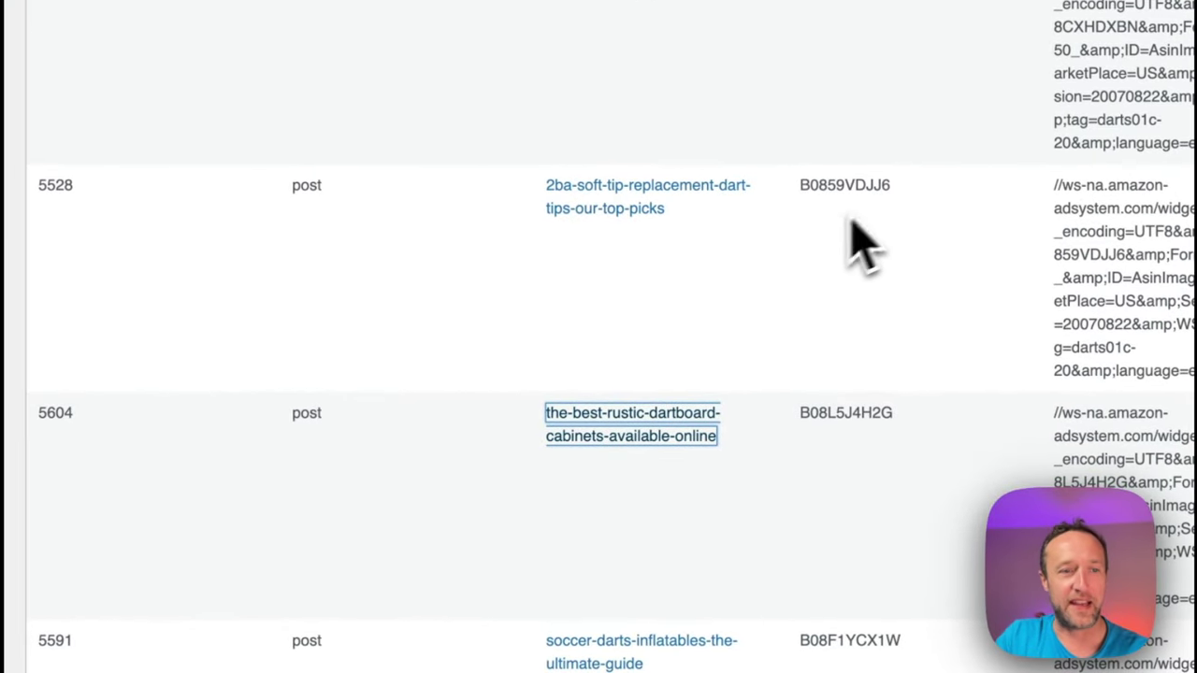
# Go to the AM Image Master SiteStripe Fixer page via the admin sidebar
pyautogui.click(208, 376)
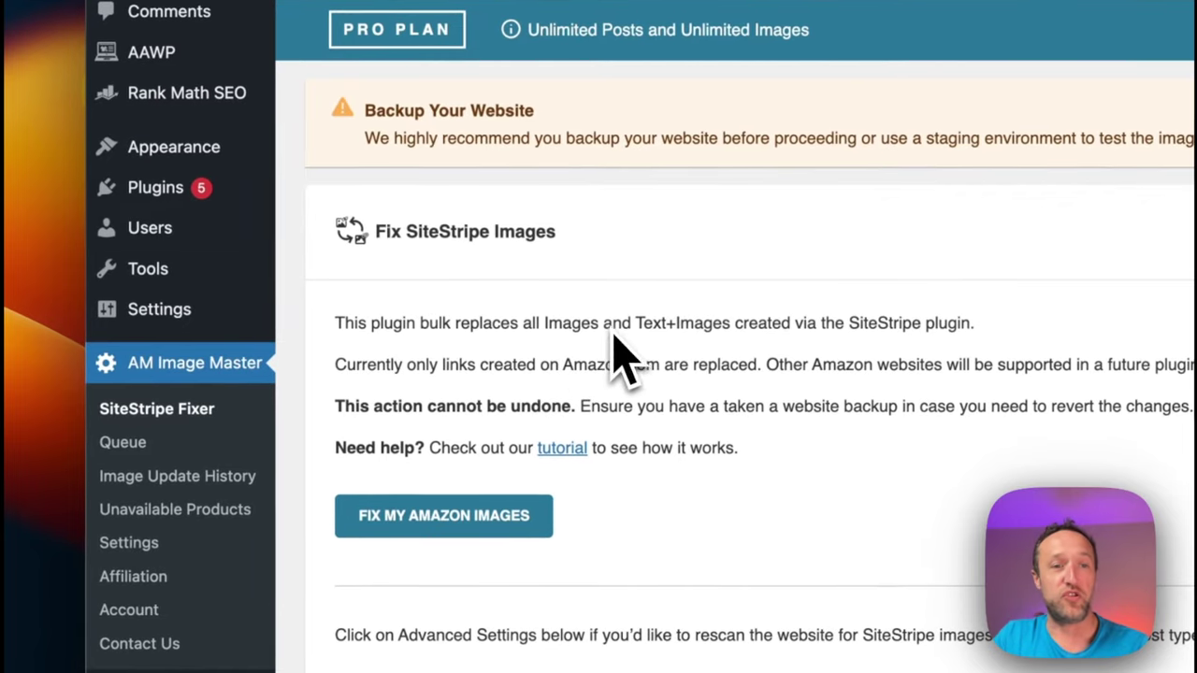